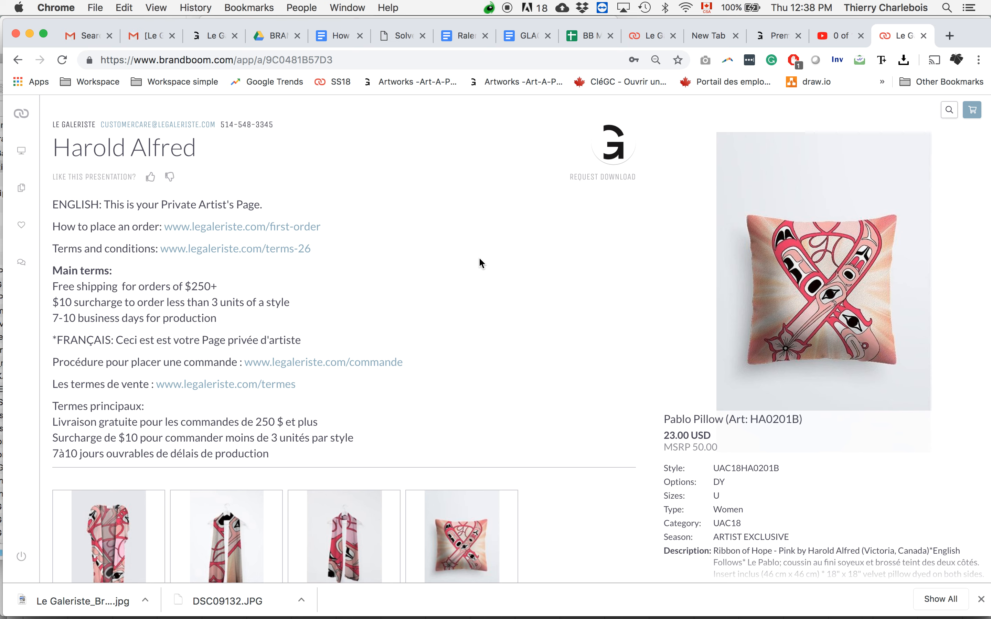
# - Review the private artist's page, including its ordering links, main terms and first products
pyautogui.scroll(-5, 519, 349)
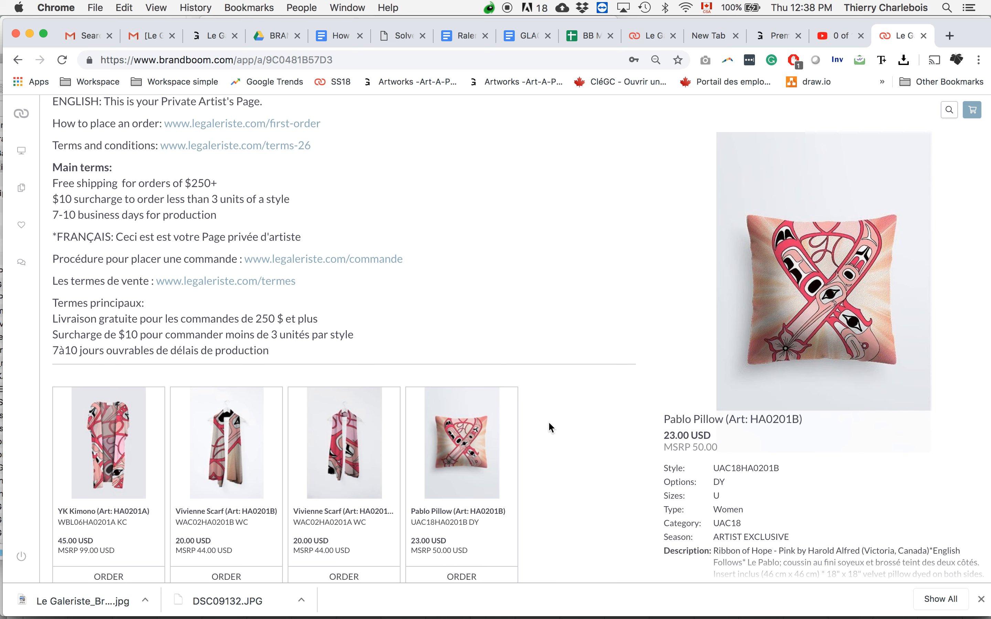
pyautogui.scroll(2, 549, 426)
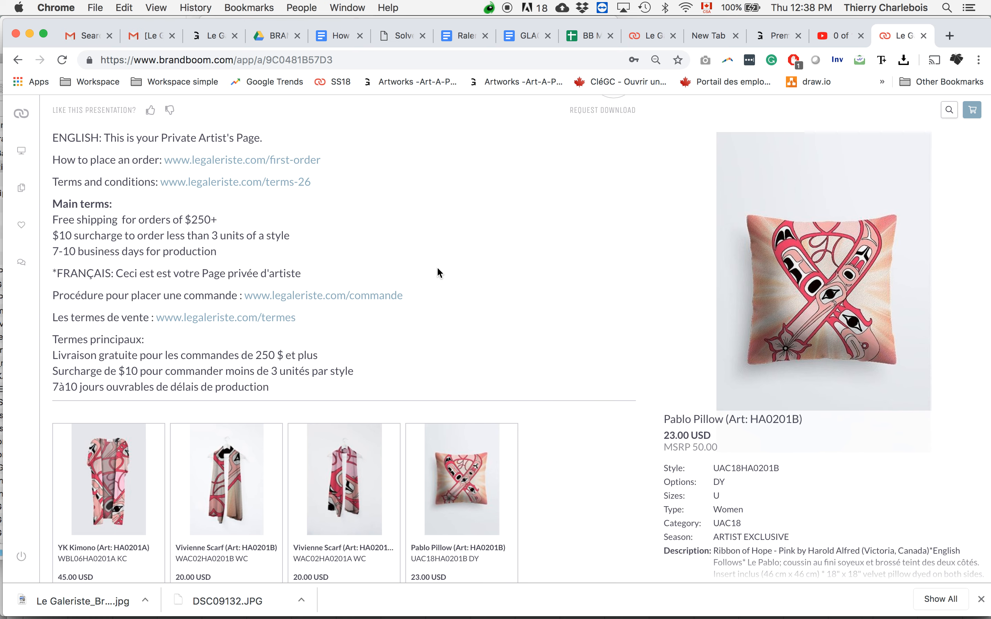
pyautogui.scroll(3, 437, 269)
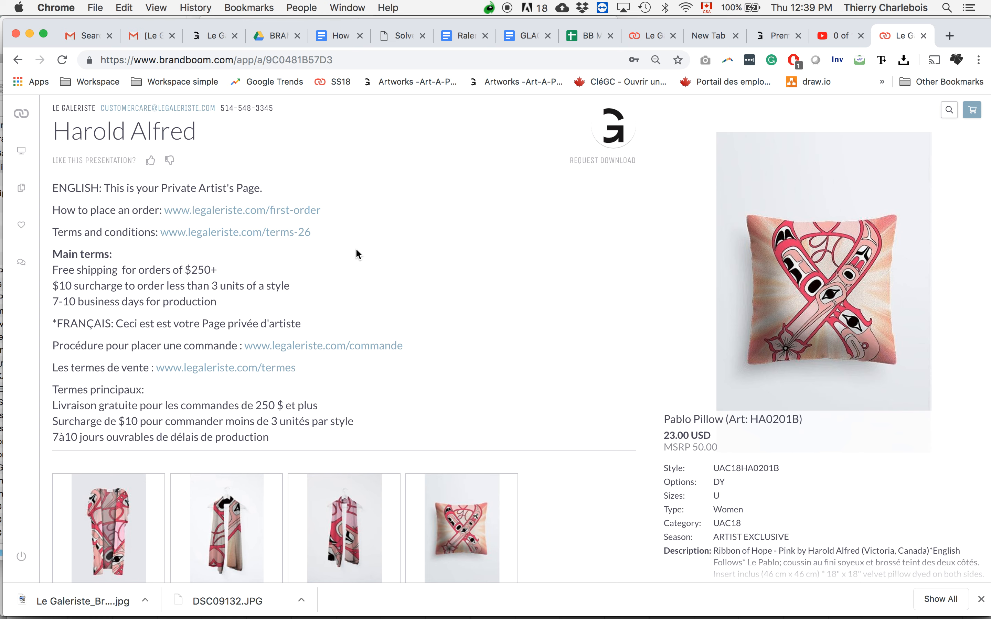
pyautogui.scroll(-3, 316, 174)
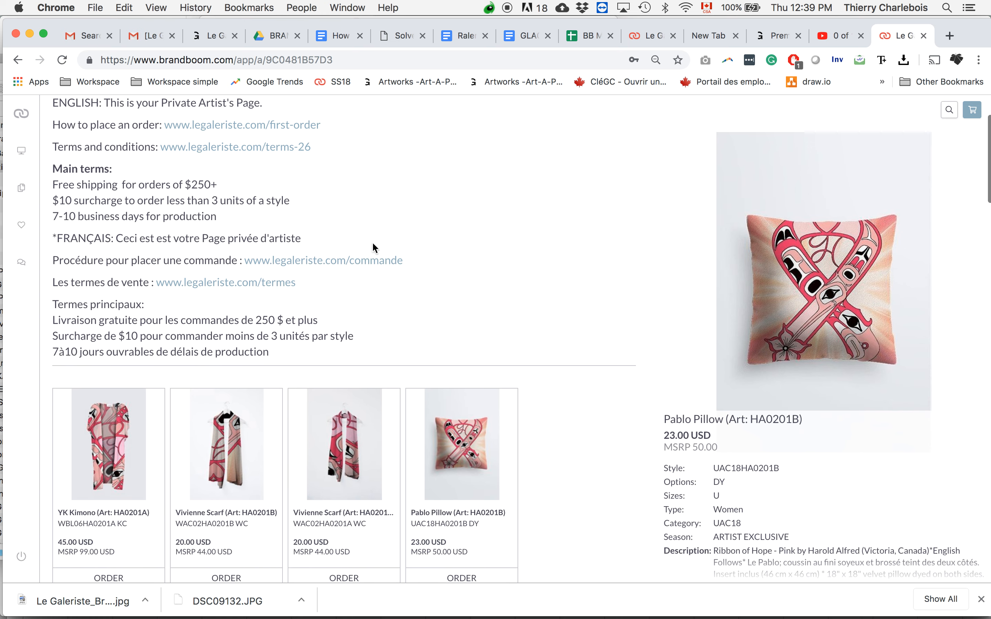
pyautogui.scroll(-1, 158, 181)
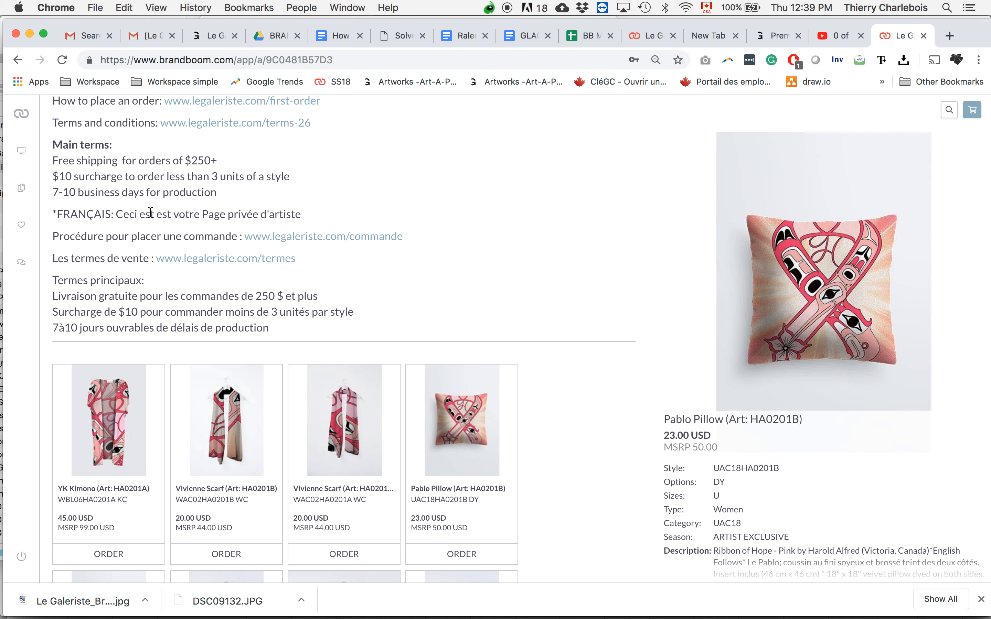
pyautogui.scroll(-1, 103, 215)
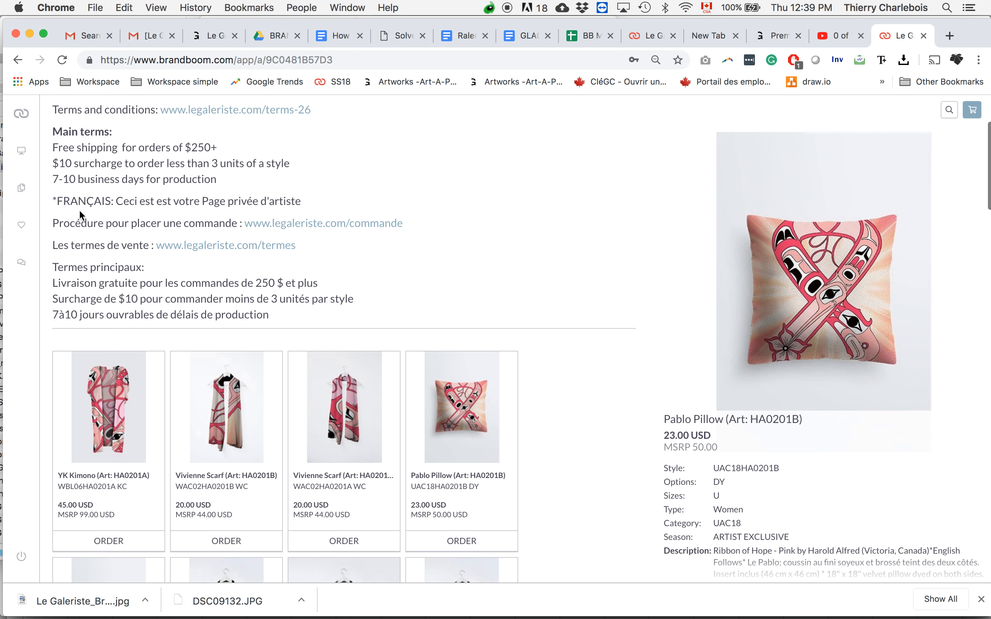
pyautogui.click(327, 223)
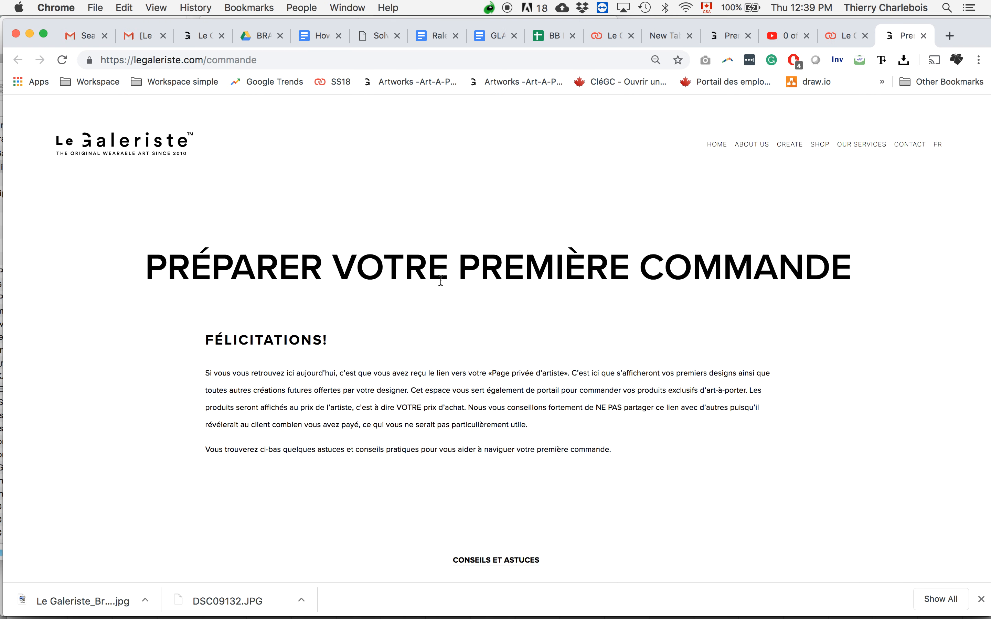
pyautogui.scroll(-3, 441, 282)
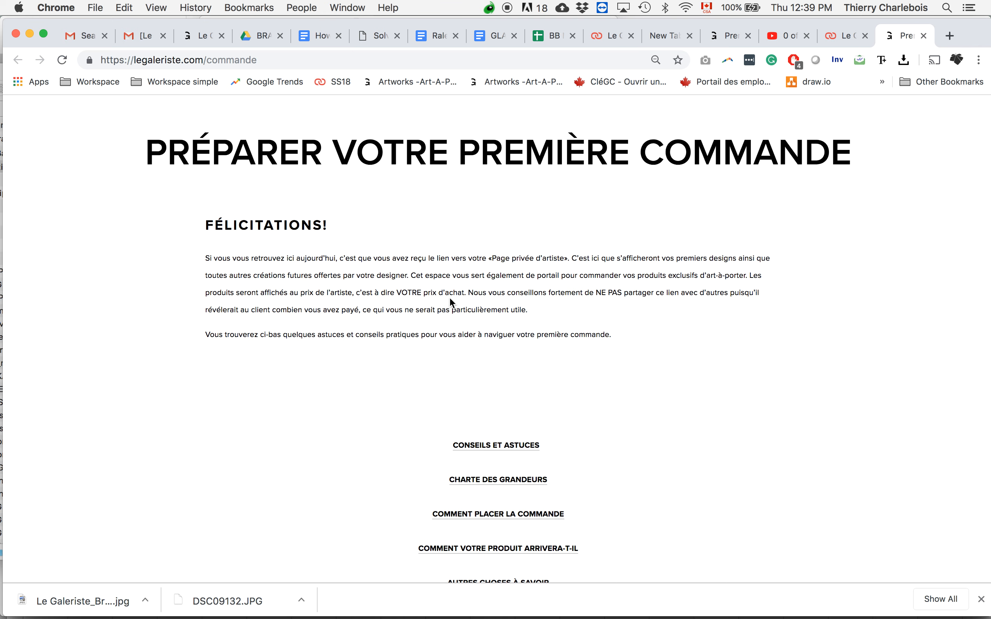
pyautogui.scroll(2, 449, 299)
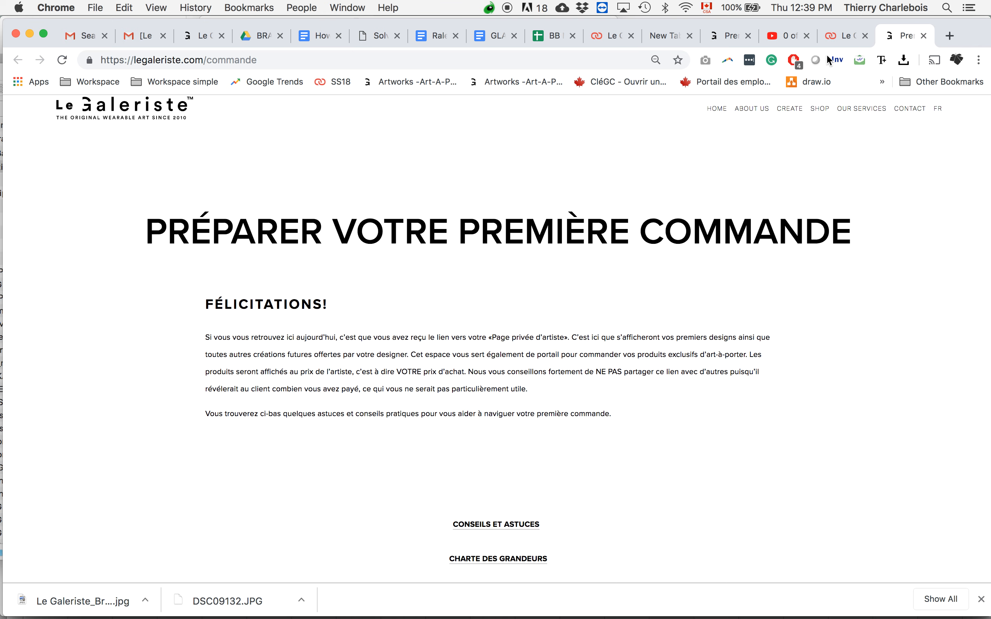
pyautogui.press('super+w')
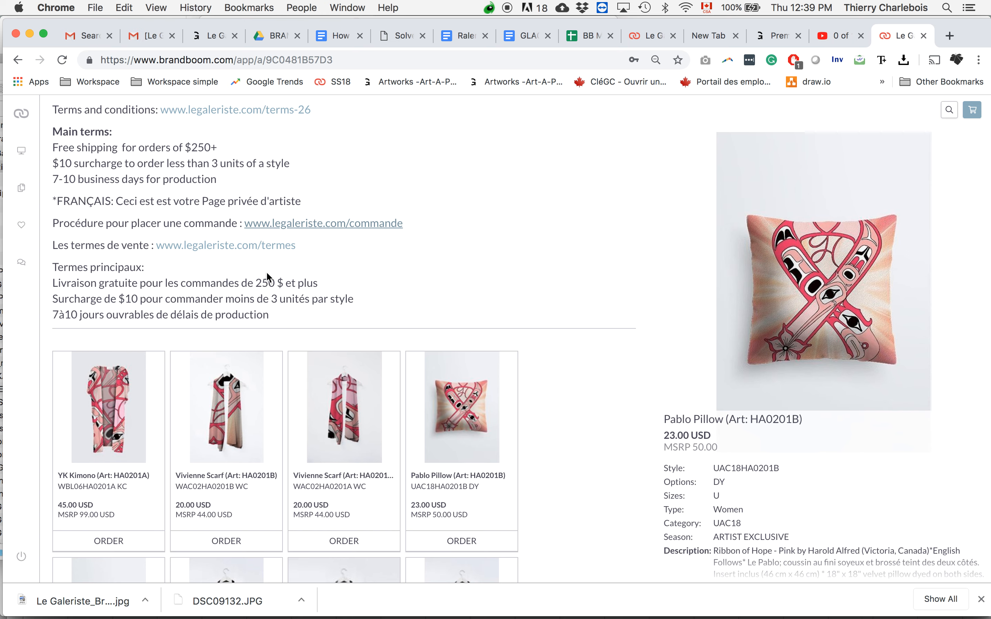
# - Read the French main terms on free shipping, small-order surcharge and production time
pyautogui.scroll(-1, 279, 268)
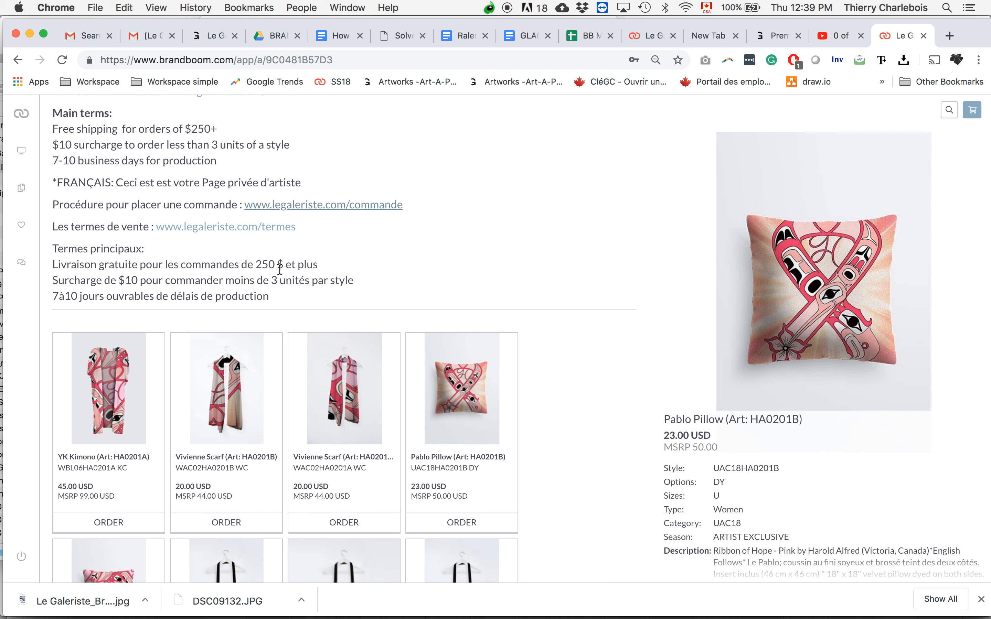
pyautogui.scroll(-1, 279, 268)
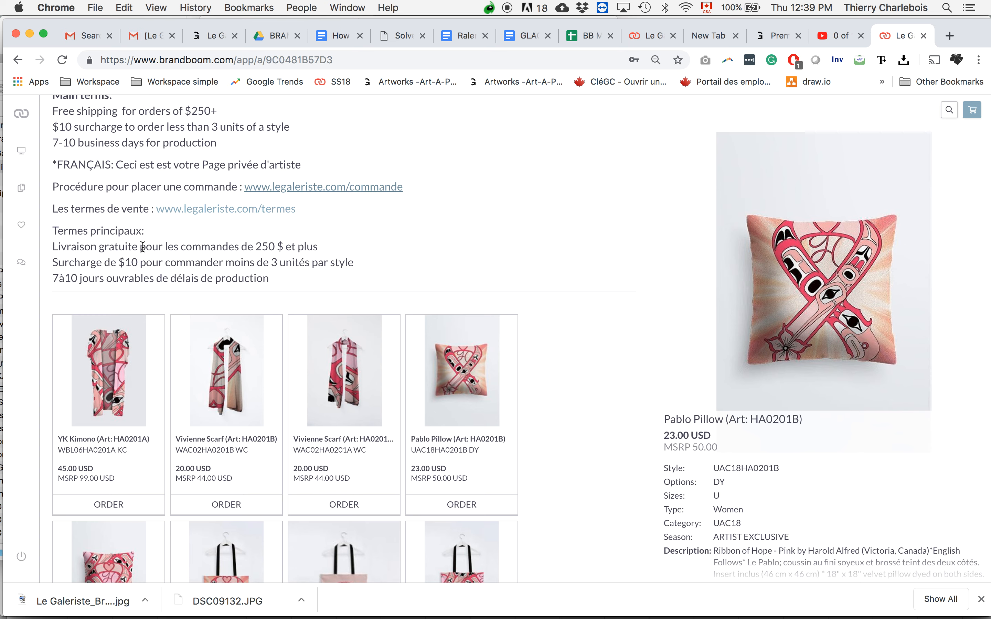
pyautogui.scroll(-1, 143, 241)
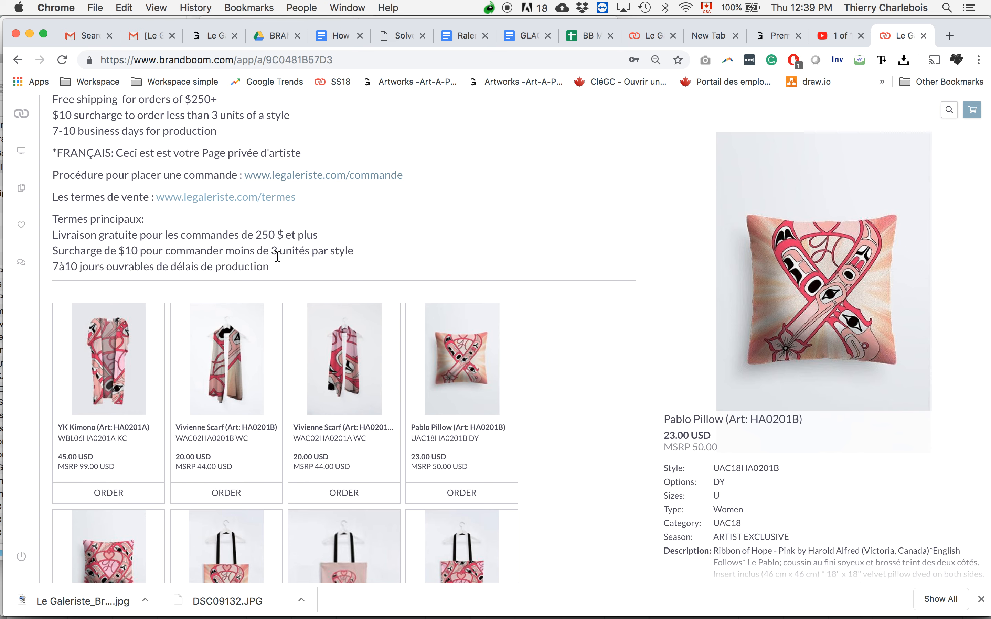
pyautogui.scroll(-1, 276, 255)
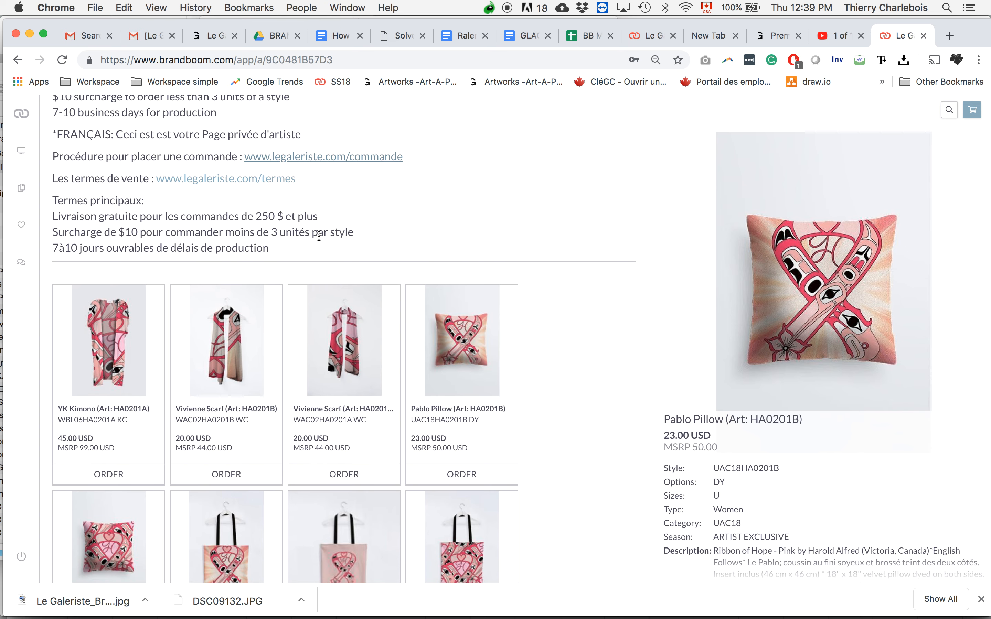
# - View the detail page of the YK Kimono (Art: HA0201A) and return to the product list
pyautogui.scroll(-5, 319, 236)
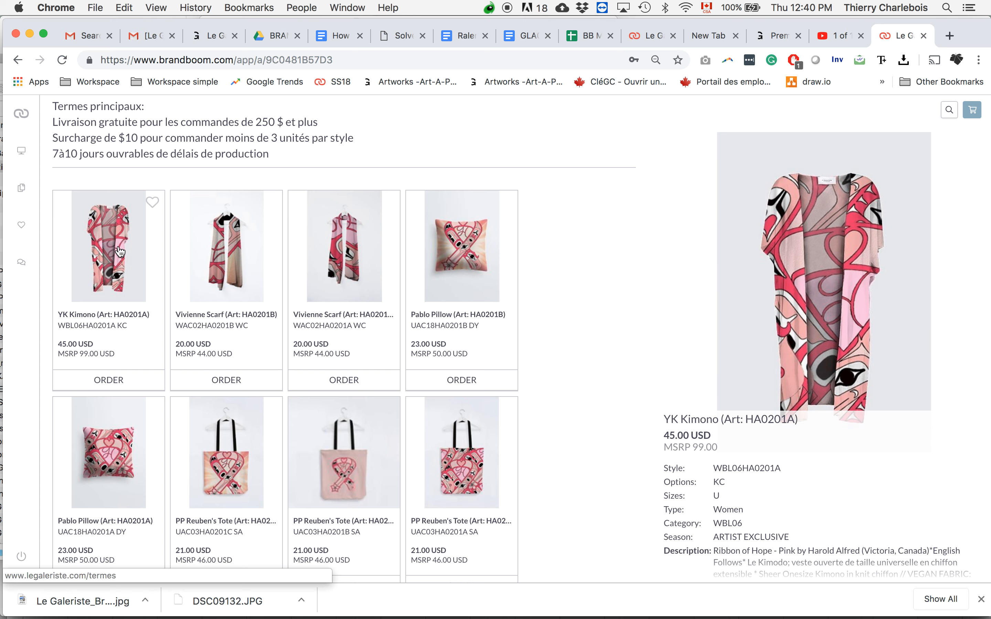
pyautogui.click(120, 251)
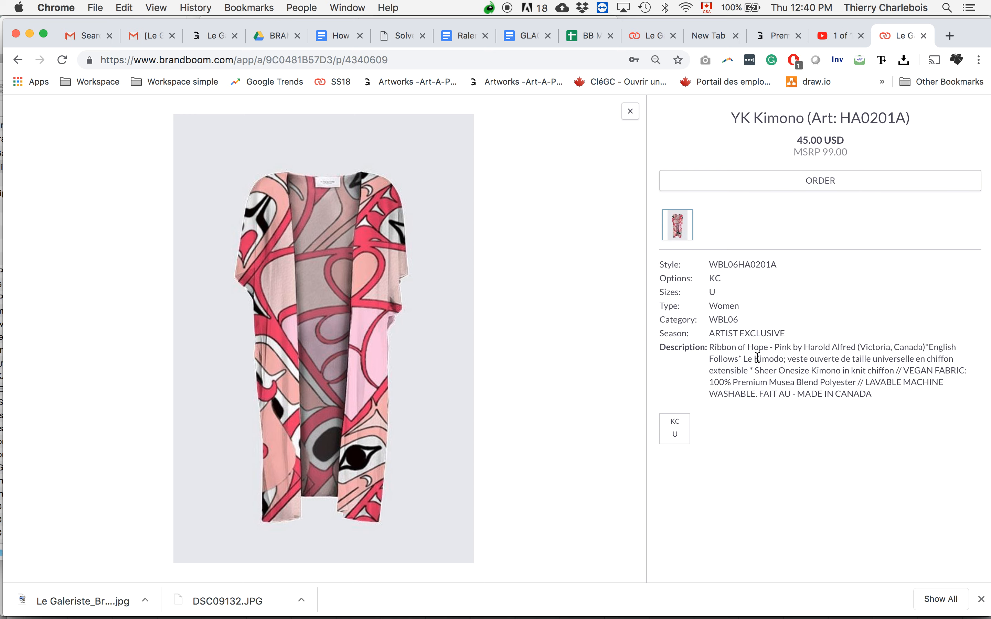
pyautogui.click(388, 272)
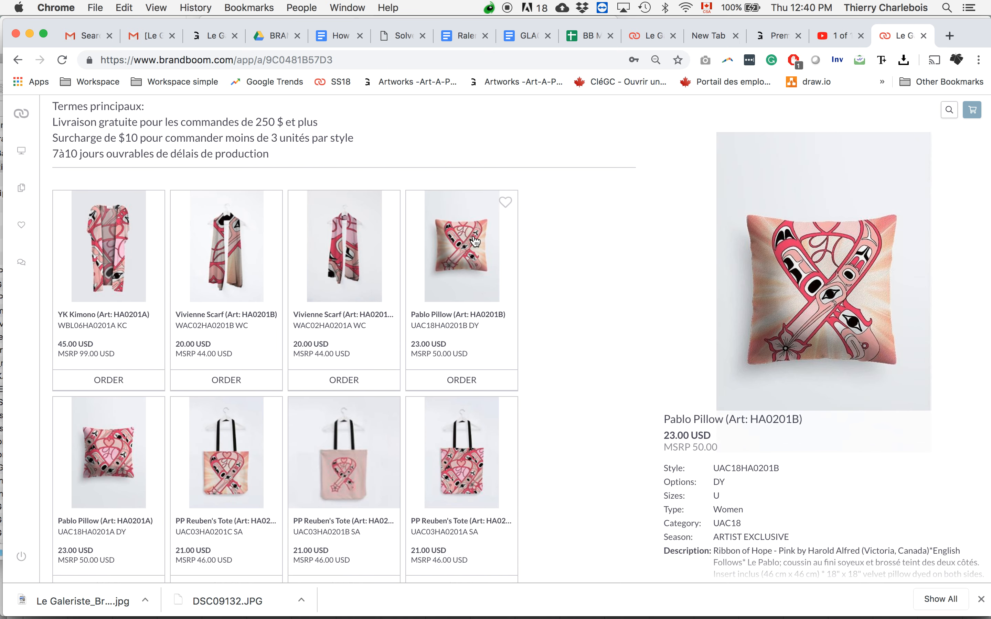
# - Order the Pablo Pillow (Art: HA0201B) and log in with the prefilled buyer account
pyautogui.click(466, 379)
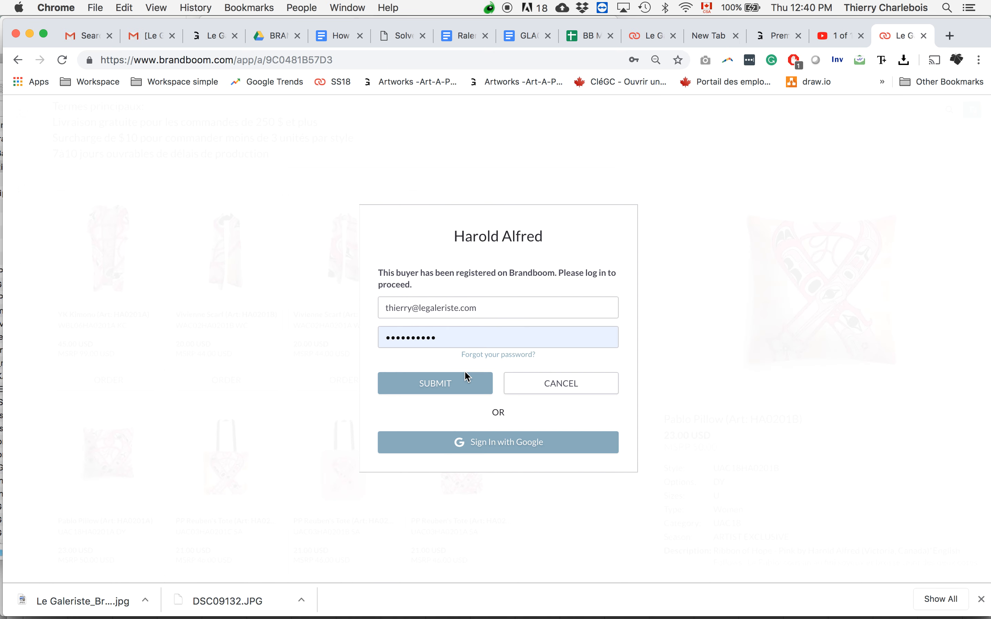
pyautogui.click(430, 380)
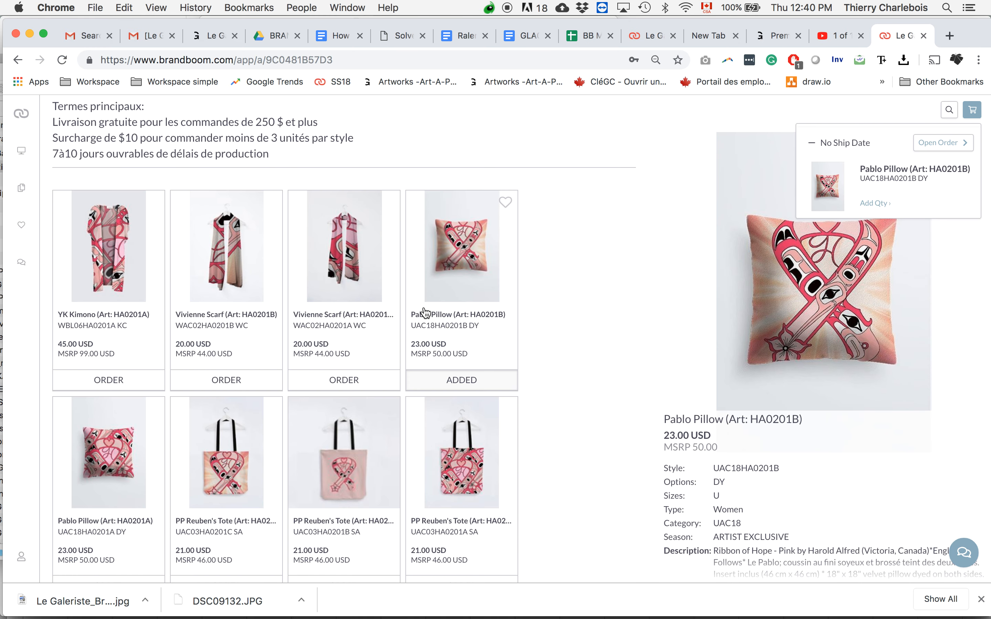
# - Add the PP Reuben's Tote (Art: HA0201C) and the K Smith Tee (Art: HA0201A) to the order
pyautogui.scroll(-6, 409, 276)
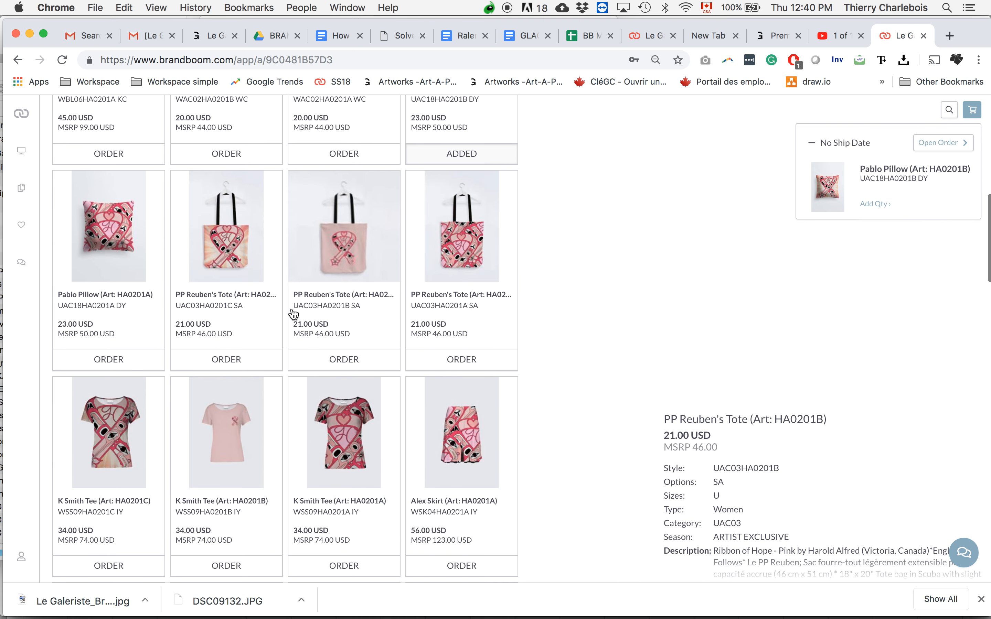
pyautogui.click(250, 359)
pyautogui.scroll(-8, 250, 356)
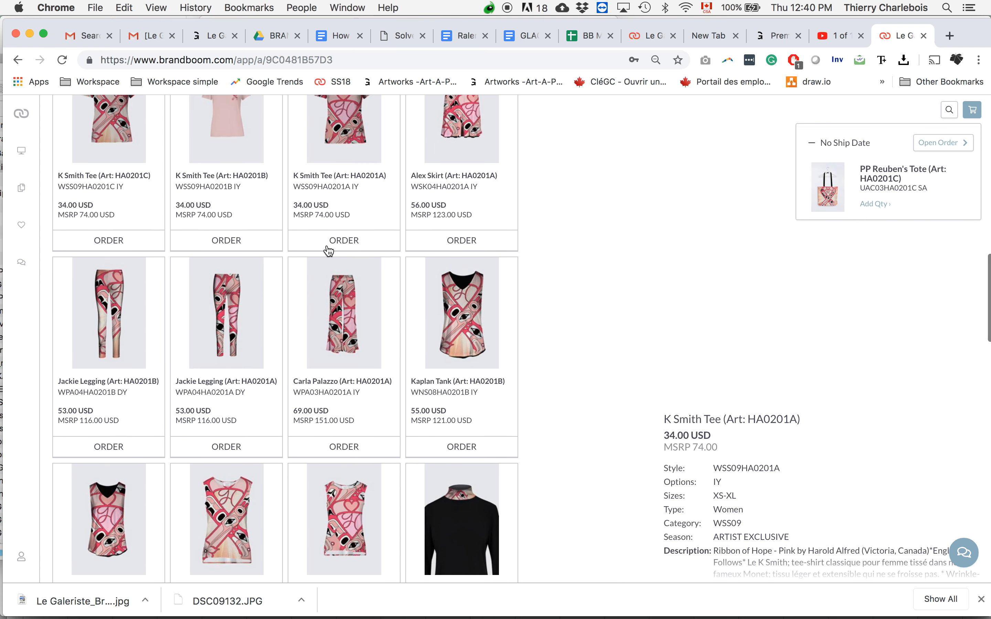
pyautogui.click(329, 248)
# - Add the Kaplan Tank (Art: HA0201B) and the Marianne Flare Dress (Art: HA0201B) to the order
pyautogui.scroll(-3, 410, 319)
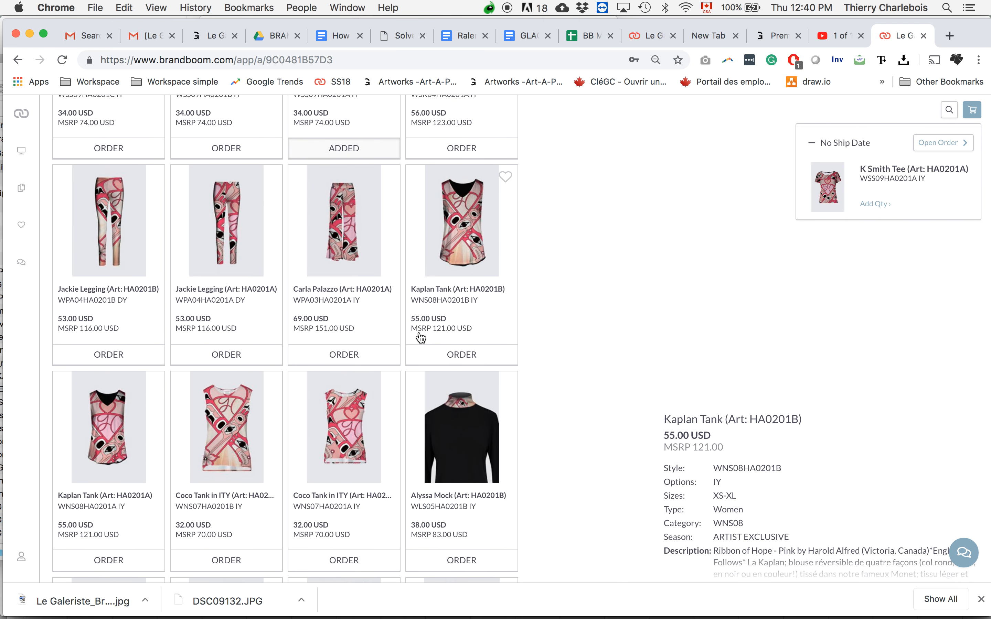
pyautogui.scroll(-1, 421, 338)
pyautogui.click(470, 313)
pyautogui.scroll(-3, 471, 313)
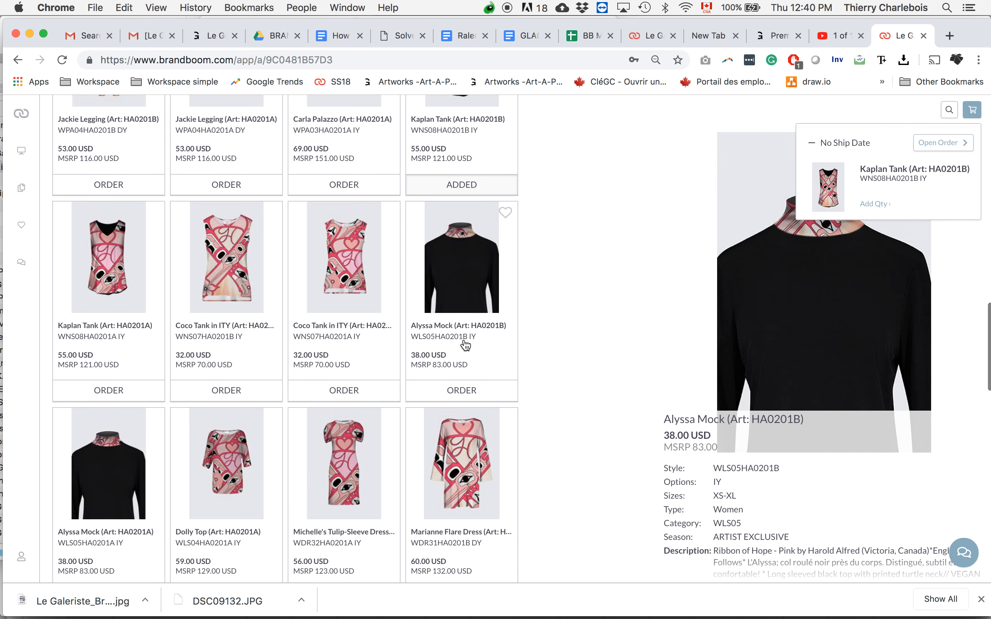
pyautogui.scroll(-6, 469, 341)
pyautogui.click(461, 359)
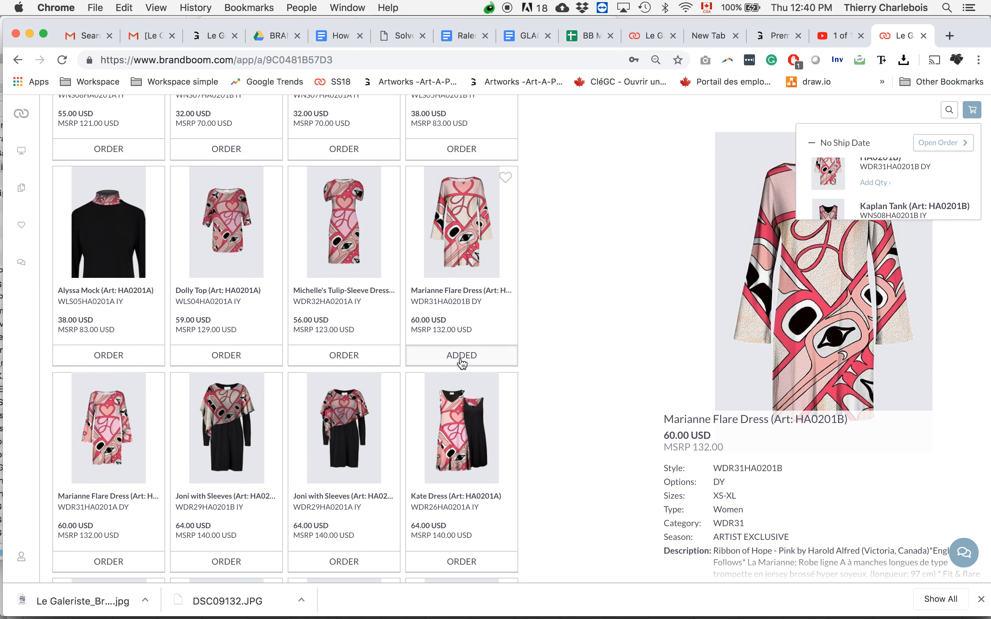
# - Add Michelle's Tulip-Sleeve Dress (Art: HA0201A) and the Patti Tunic (Art: HA0201A) to the order
pyautogui.click(362, 359)
pyautogui.scroll(-10, 368, 348)
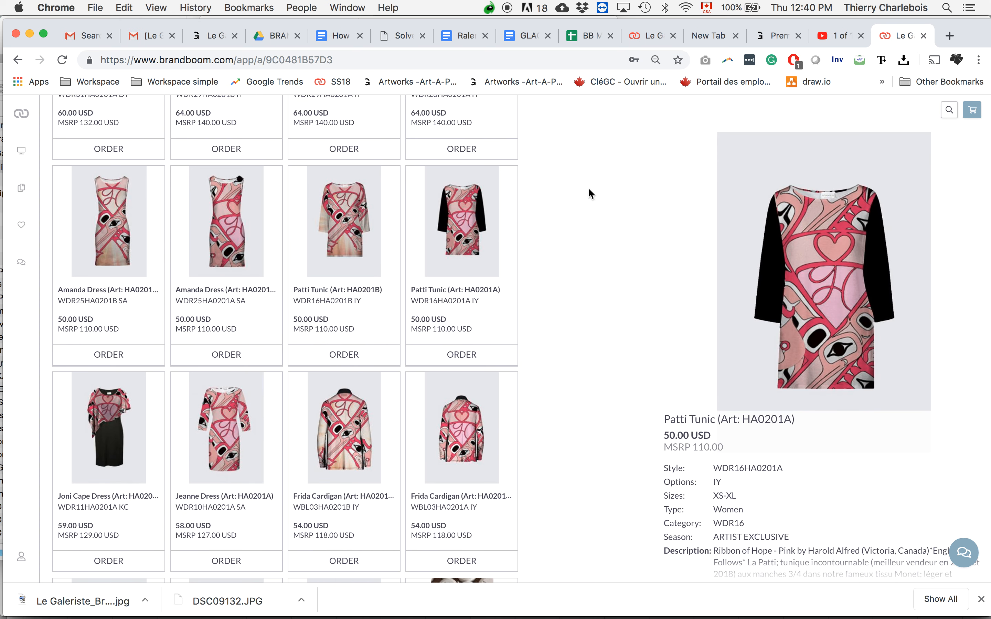
pyautogui.click(482, 355)
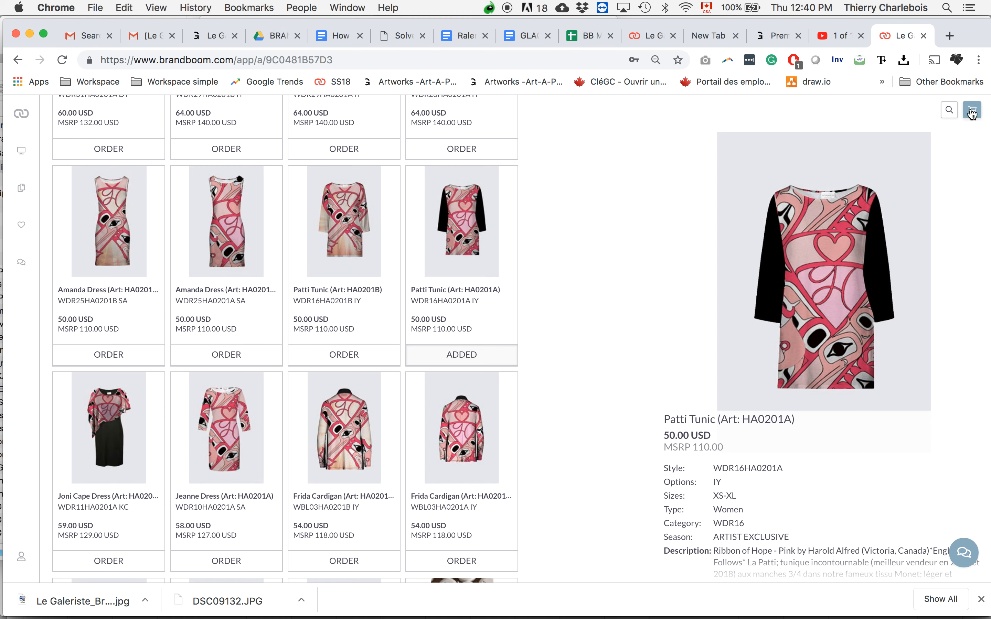
# - Open the order's checkout from the cart and review the buyer's name, email and CC fields
pyautogui.click(972, 112)
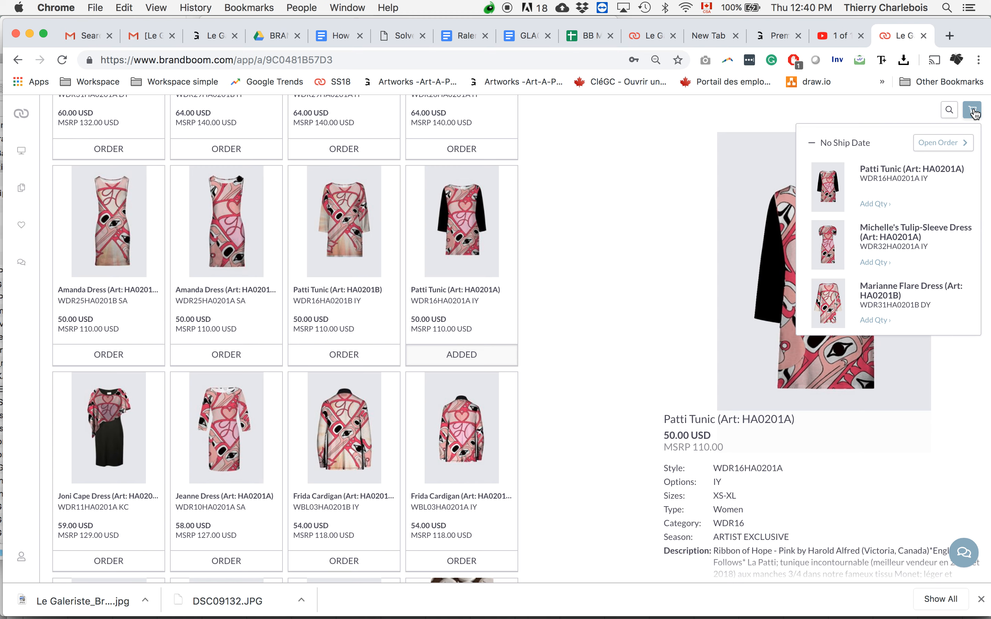
pyautogui.click(957, 143)
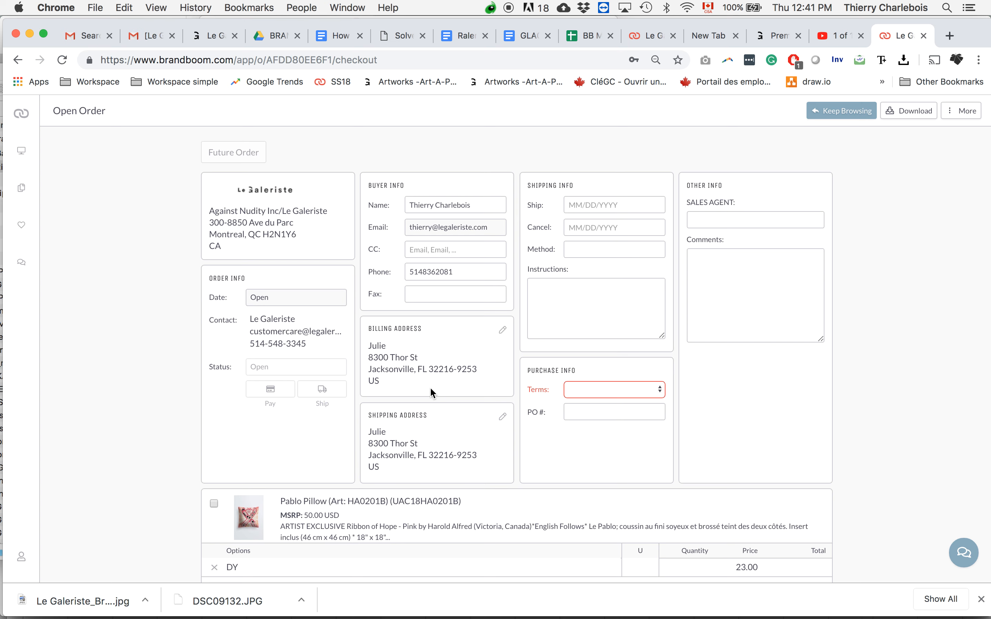
pyautogui.doubleClick(457, 205)
pyautogui.scroll(-1, 450, 204)
pyautogui.click(455, 201)
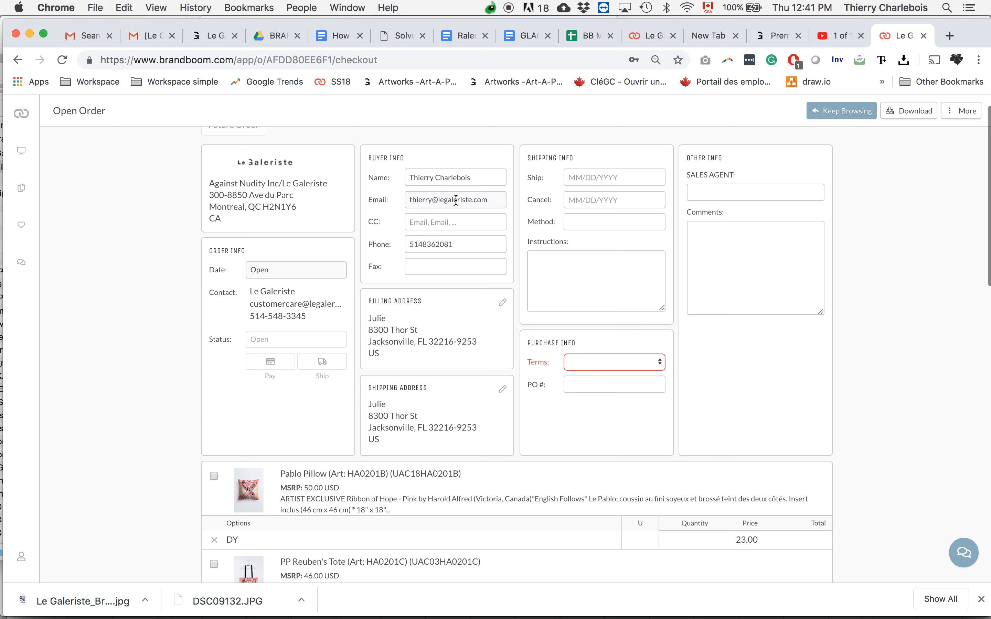
pyautogui.click(426, 223)
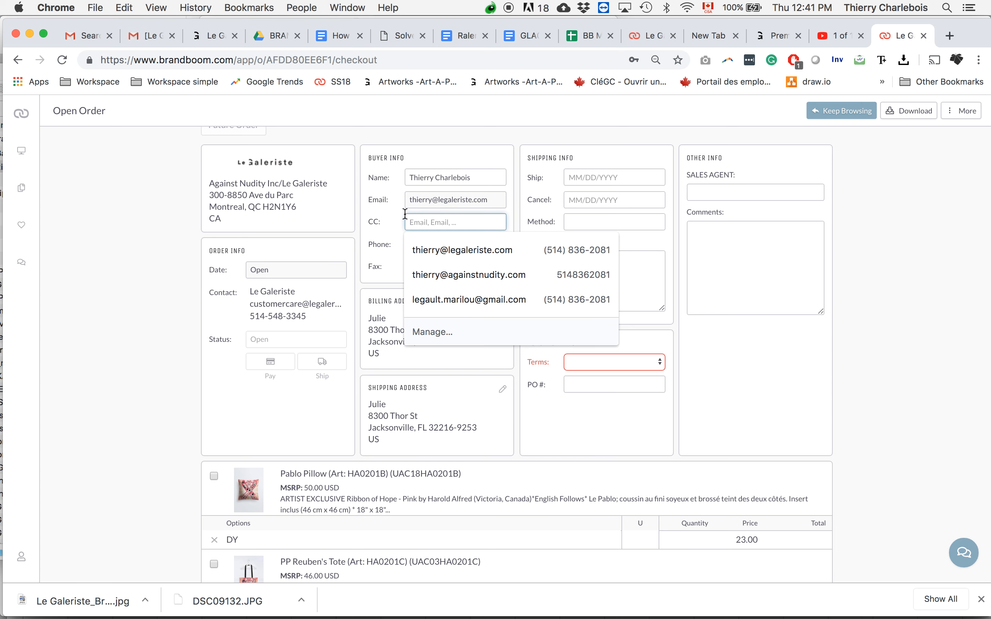
# - Clear the phone number in the order's buyer information
pyautogui.scroll(-1, 426, 222)
pyautogui.doubleClick(437, 203)
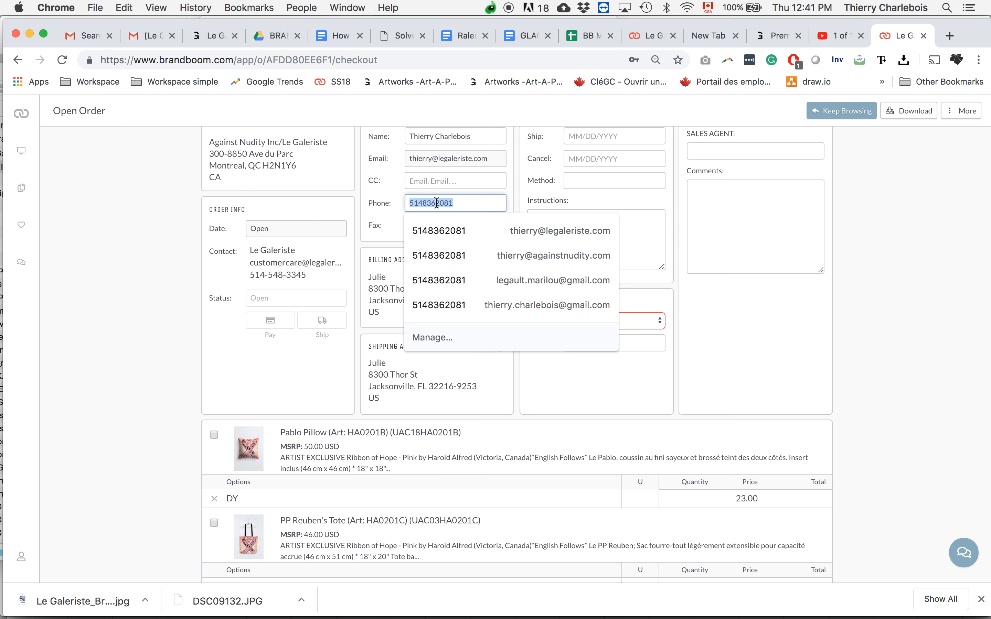
pyautogui.press('BackSpace')
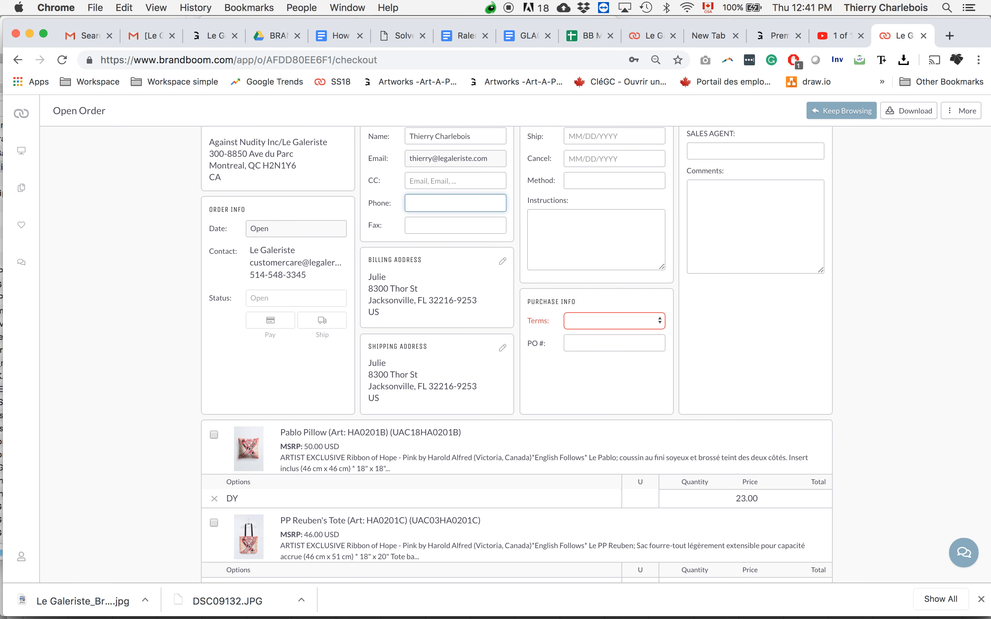
# - Open the billing address for editing and save it with Use for Shipping enabled
pyautogui.scroll(-1, 420, 237)
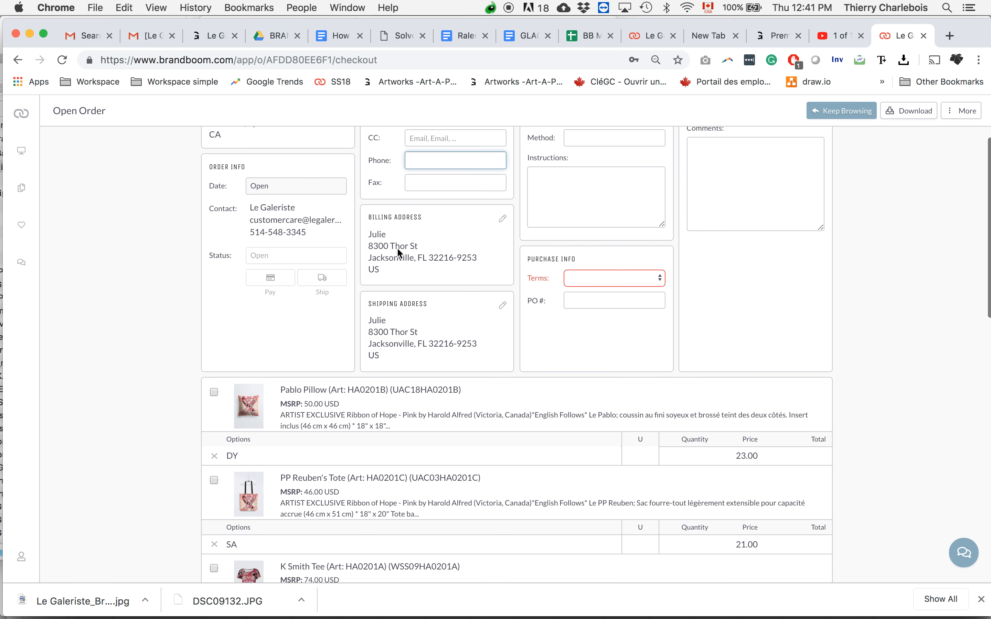
pyautogui.click(502, 219)
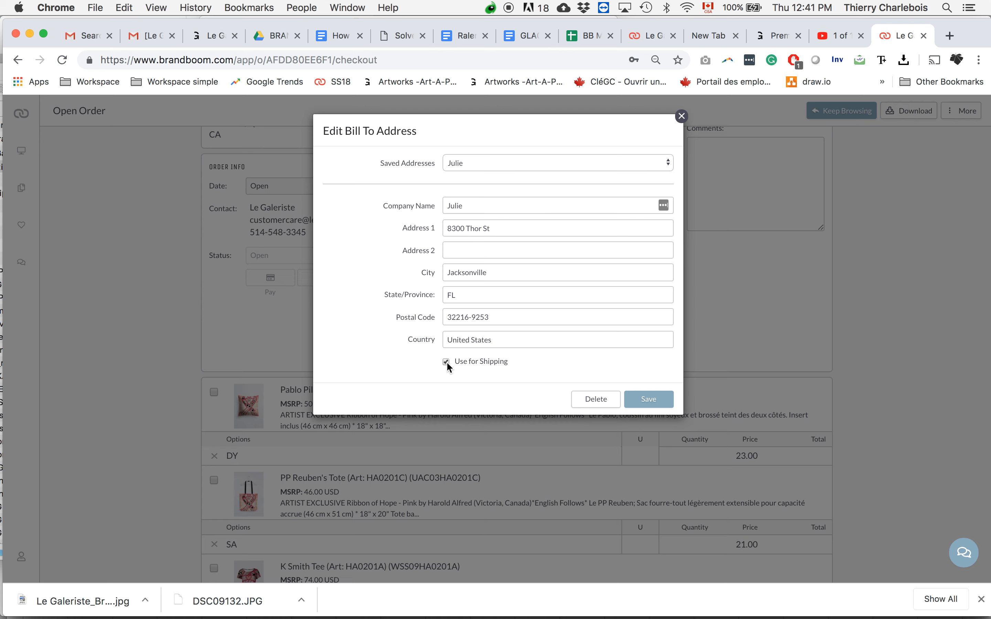
pyautogui.click(655, 400)
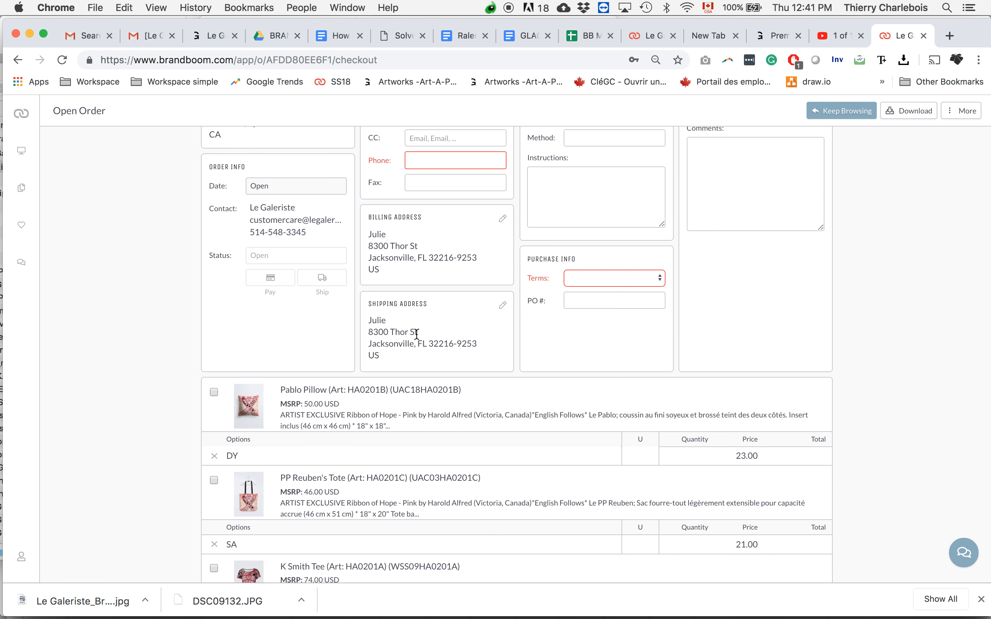
# - Set the payment terms in the order's purchase info to Credit Card
pyautogui.scroll(3, 416, 334)
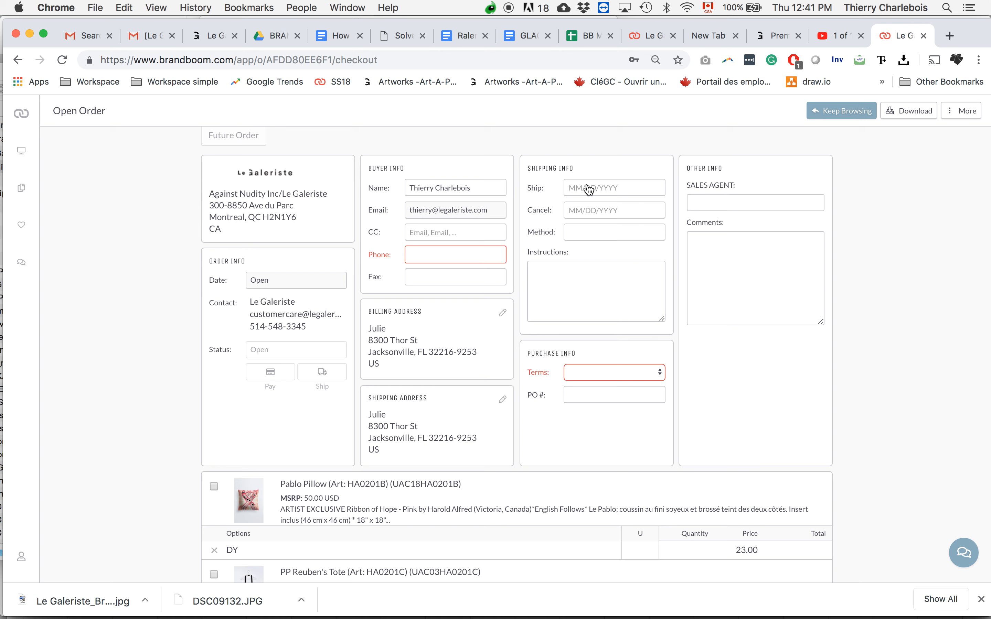
pyautogui.scroll(-4, 589, 188)
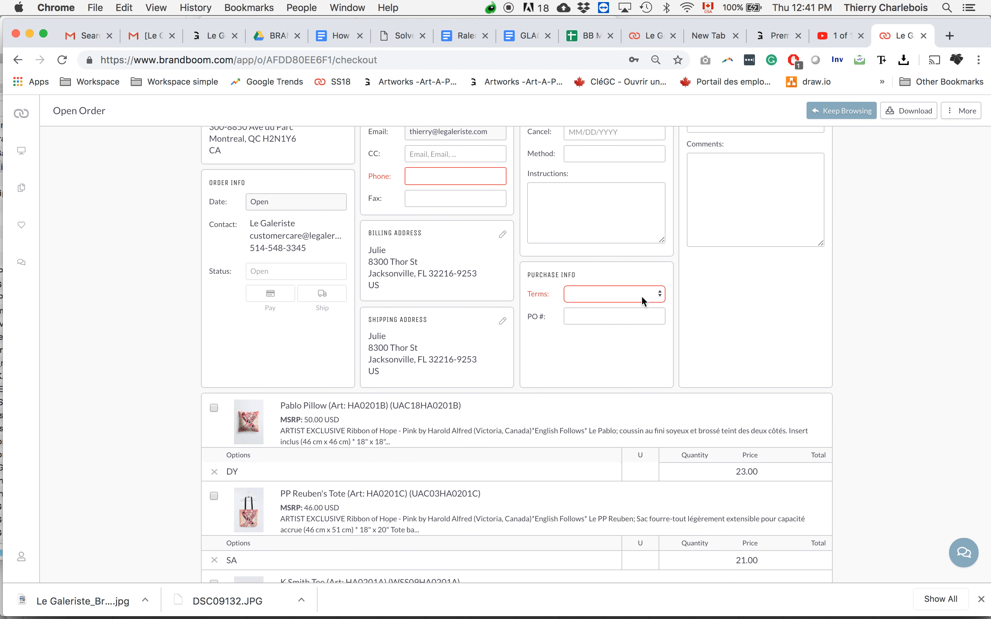
pyautogui.click(640, 296)
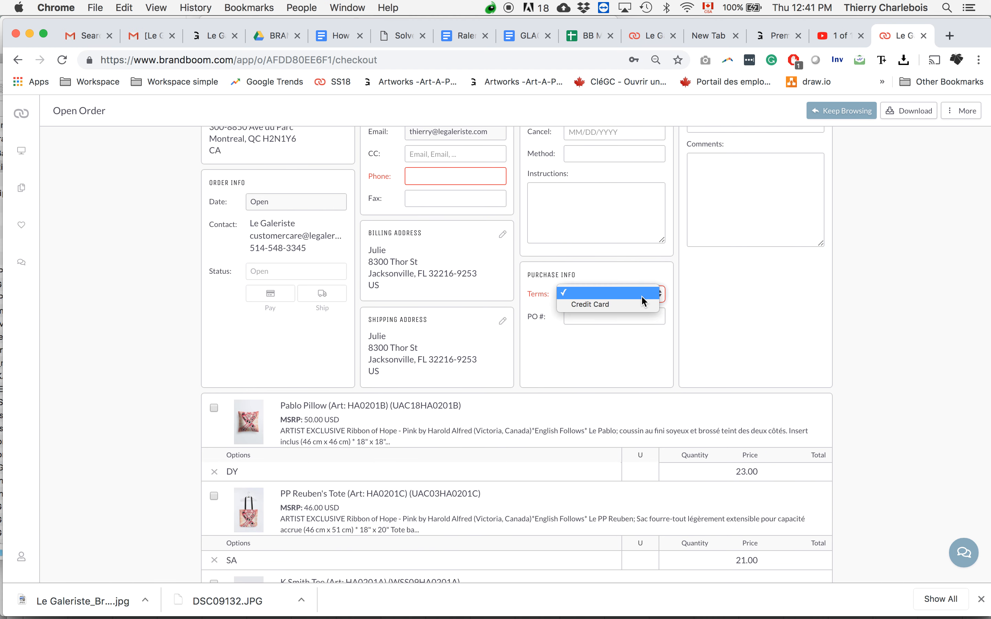
pyautogui.click(613, 305)
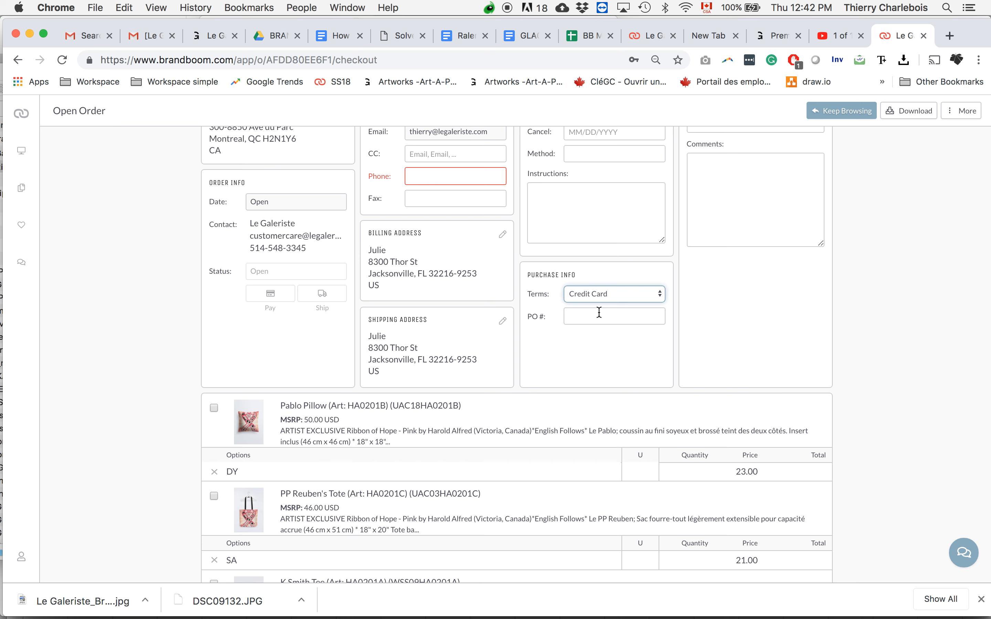
# - Try the comment "Ajouter ma signature" in the order's other info, and clear it
pyautogui.scroll(5, 599, 312)
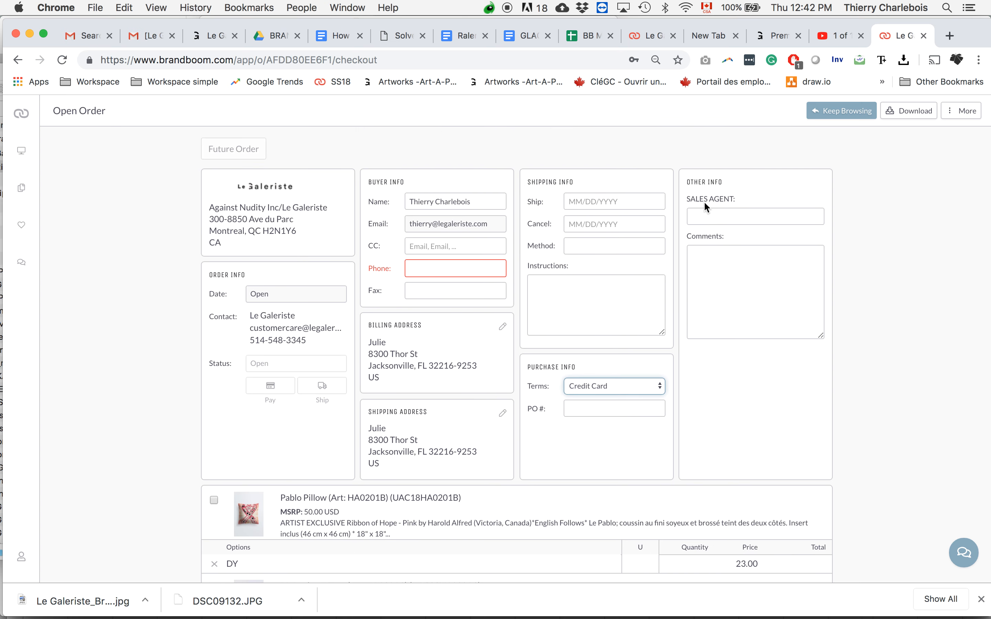
pyautogui.scroll(-3, 715, 212)
pyautogui.click(727, 219)
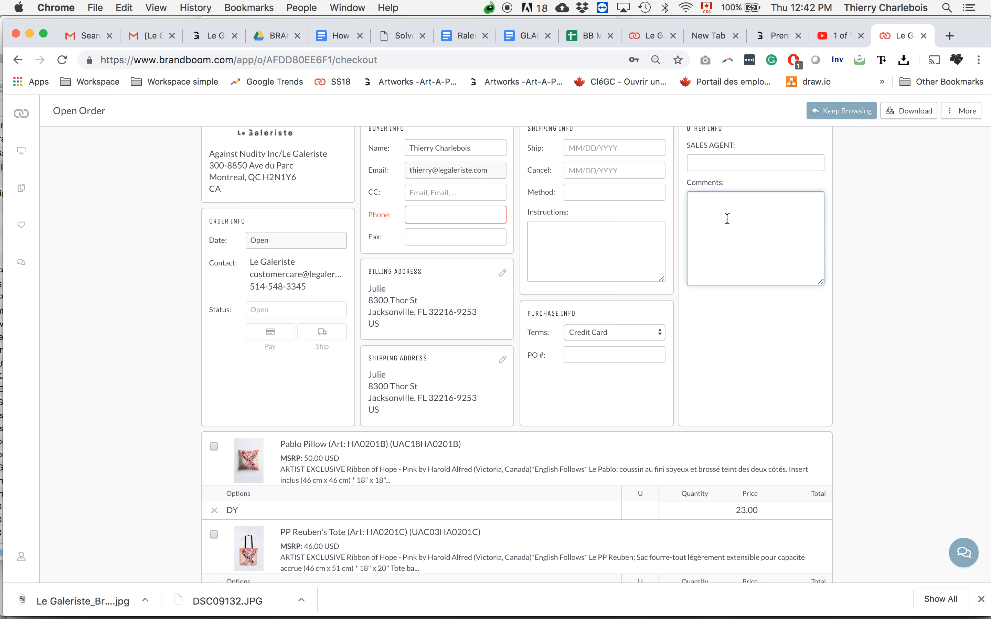
pyautogui.write('Ajouter ma signature')
pyautogui.press('super+a')
pyautogui.press('BackSpace')
# - Review the products listed in the order and view the K Smith Tee's enlarged image, returning to the order
pyautogui.scroll(-5, 737, 237)
pyautogui.scroll(1, 737, 243)
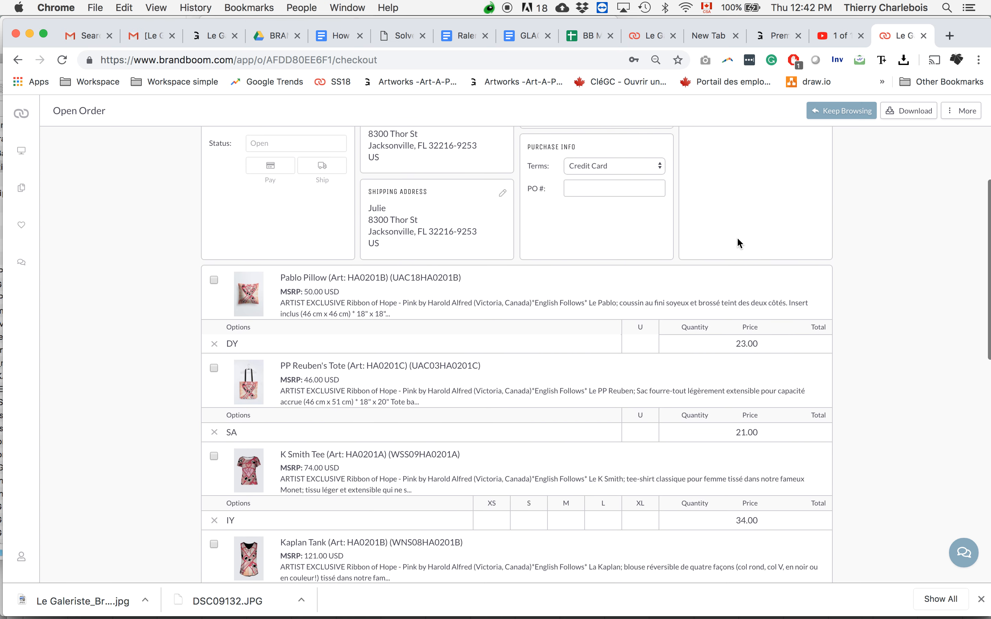
pyautogui.scroll(1, 751, 255)
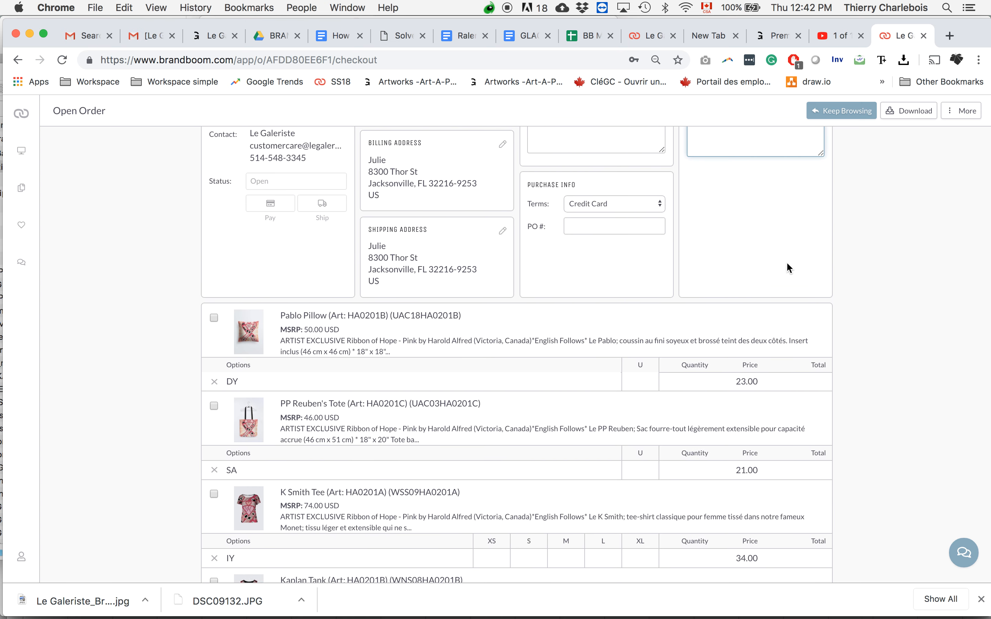
pyautogui.scroll(-1, 743, 239)
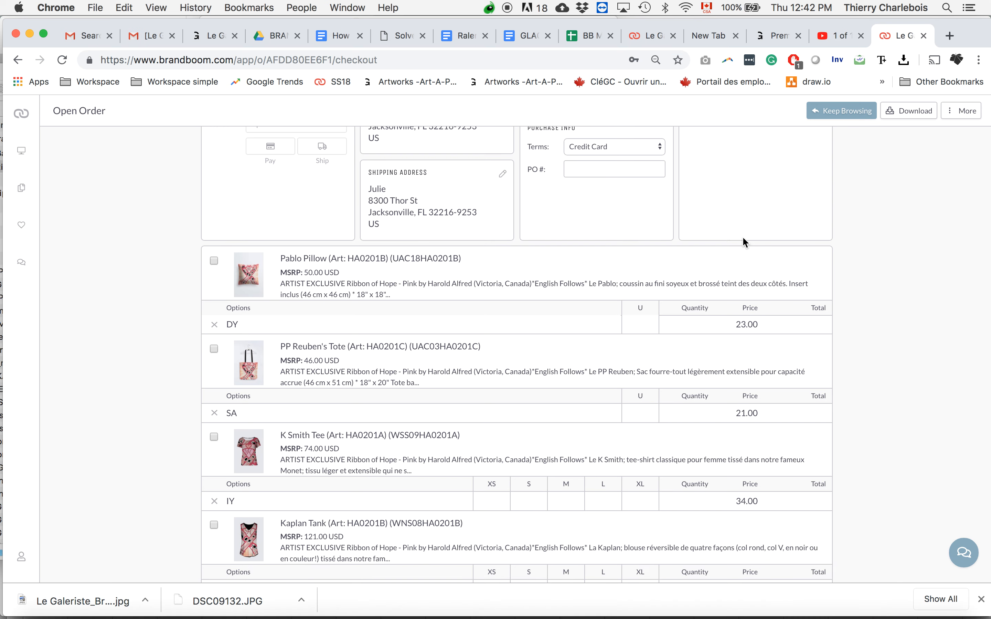
pyautogui.scroll(-3, 742, 236)
pyautogui.scroll(1, 703, 236)
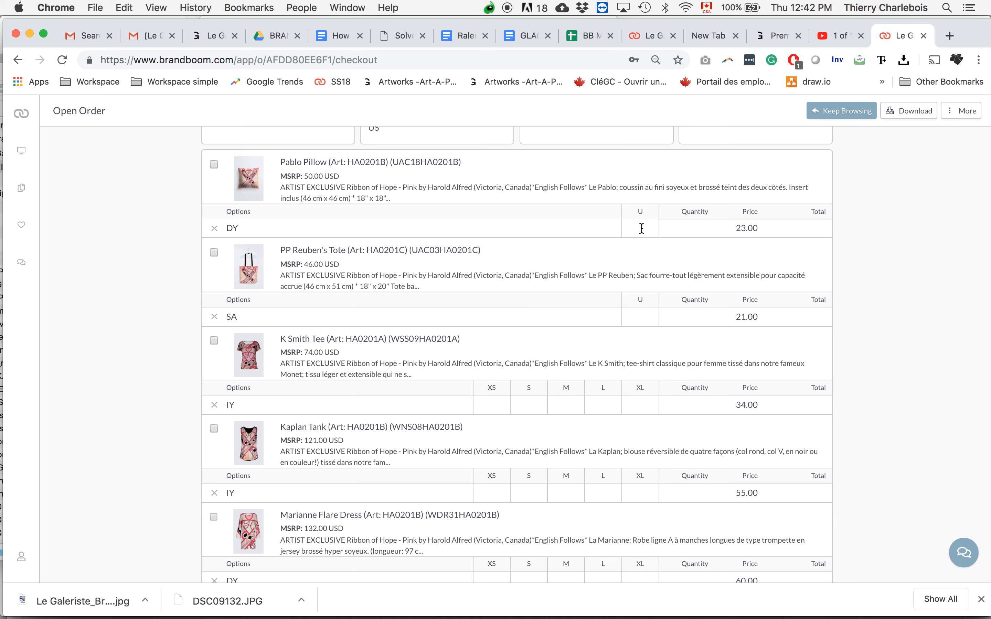
pyautogui.scroll(-3, 639, 231)
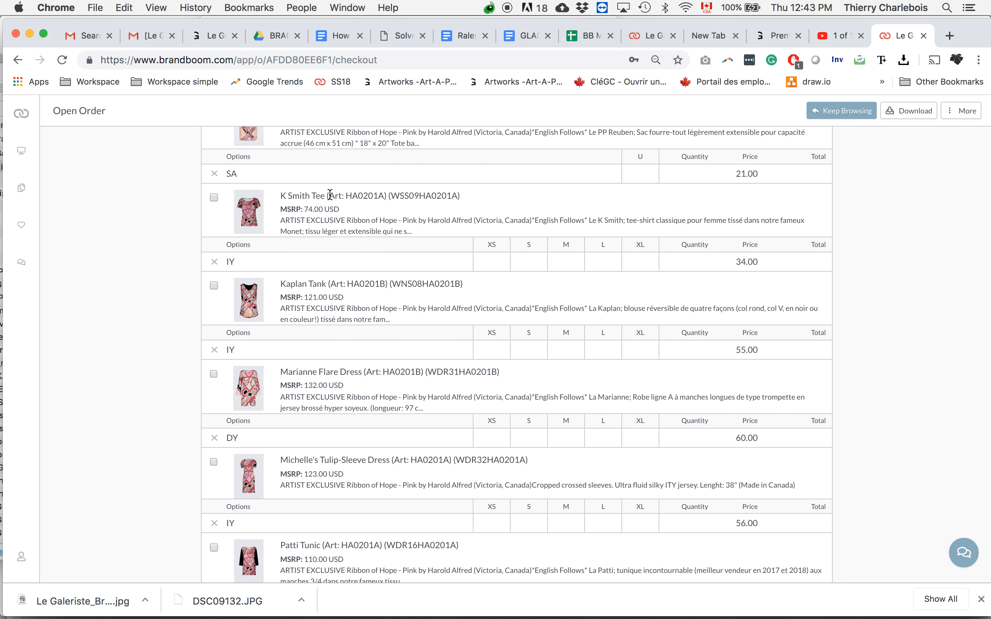
pyautogui.click(248, 220)
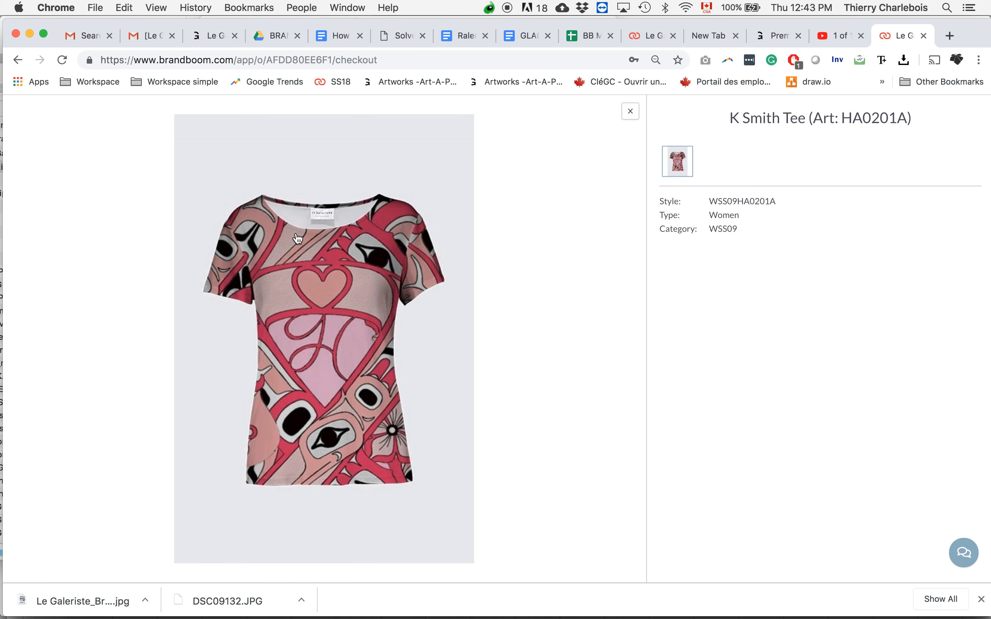
pyautogui.click(366, 265)
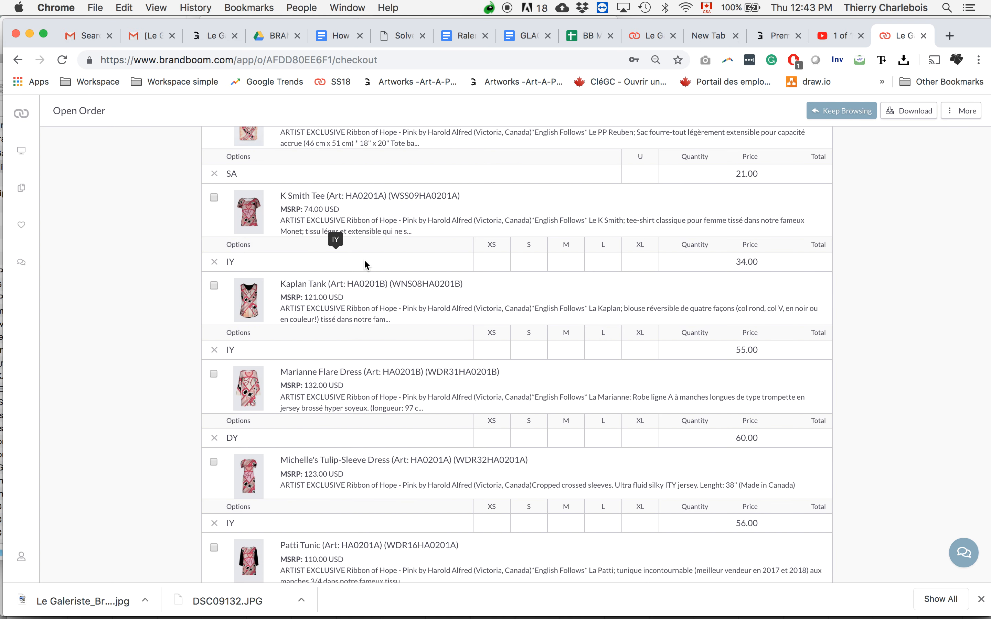
# - Order one K Smith Tee (Art: HA0201A) in each of the sizes S, M and L
pyautogui.click(527, 256)
pyautogui.write('1')
pyautogui.press('Tab')
pyautogui.write('1')
pyautogui.press('Tab')
pyautogui.write('1')
pyautogui.press('Tab')
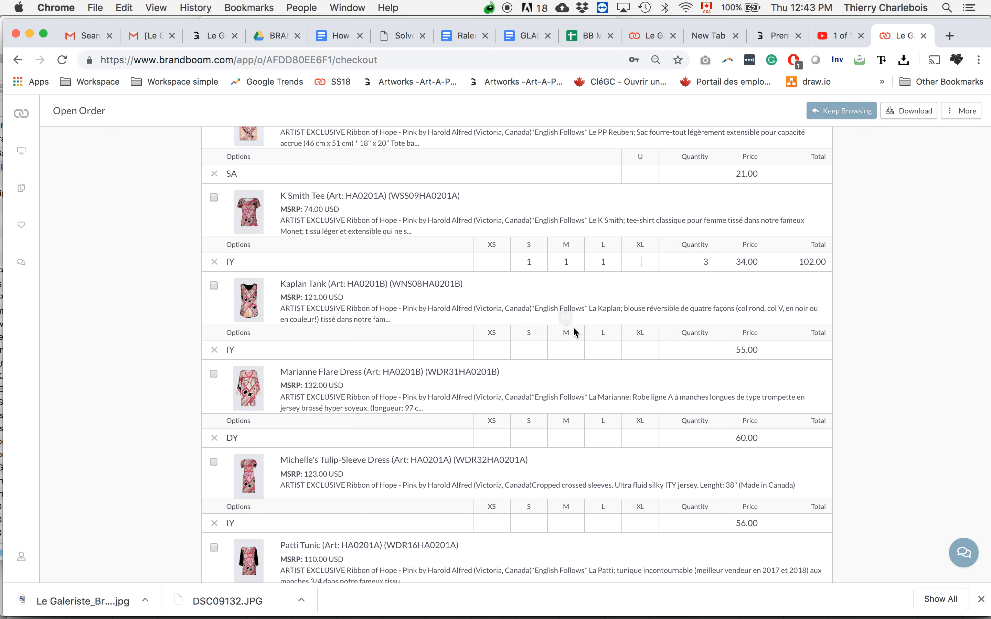
# - Order one Kaplan Tank (Art: HA0201B) in size L
pyautogui.click(567, 355)
pyautogui.write('1')
pyautogui.press('Tab')
pyautogui.write('1')
pyautogui.scroll(-1, 555, 308)
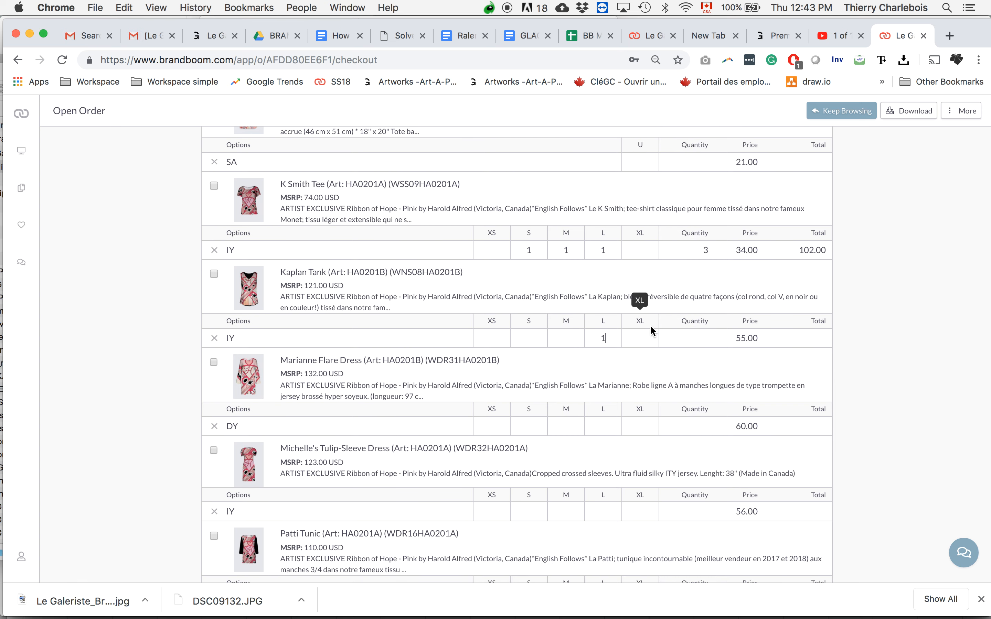
# - Order one Marianne Flare Dress (Art: HA0201B) in each of the sizes M, L and XL
pyautogui.scroll(-1, 650, 325)
pyautogui.click(528, 409)
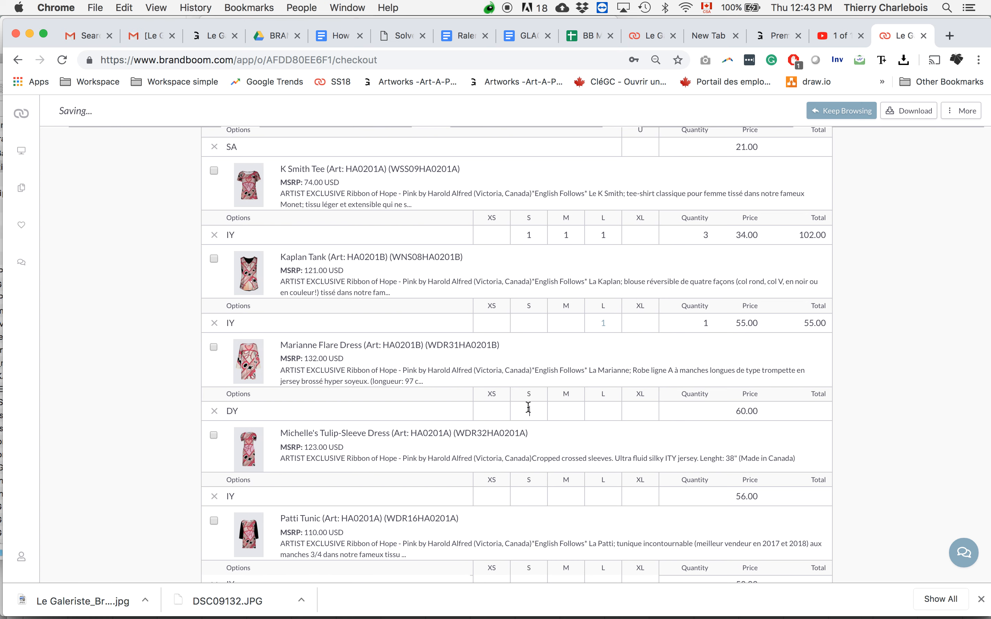
pyautogui.click(565, 411)
pyautogui.write('1')
pyautogui.press('Tab')
pyautogui.write('1')
pyautogui.press('Tab')
pyautogui.write('1')
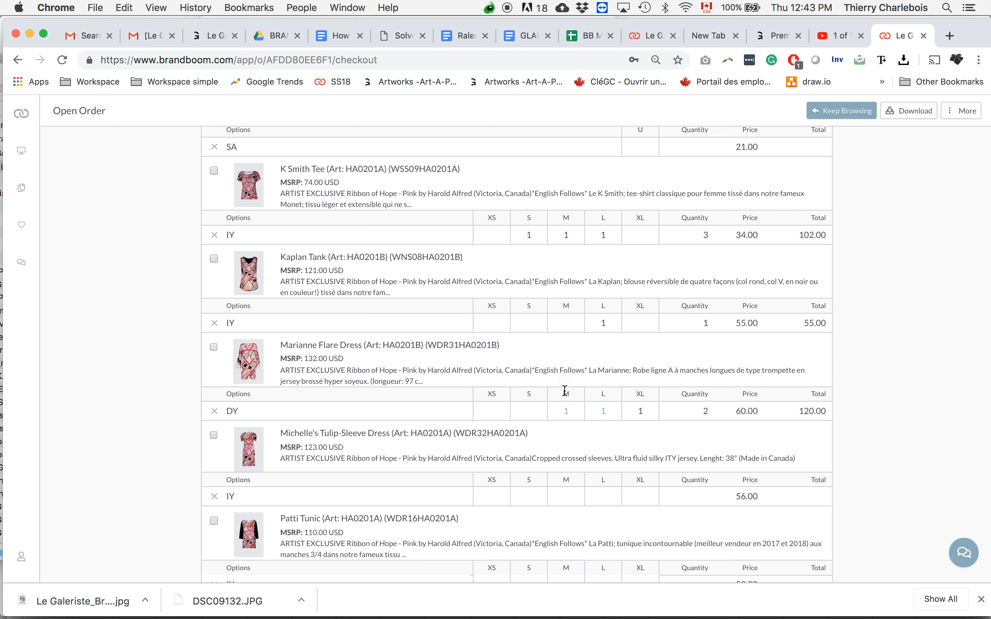
pyautogui.scroll(-4, 565, 375)
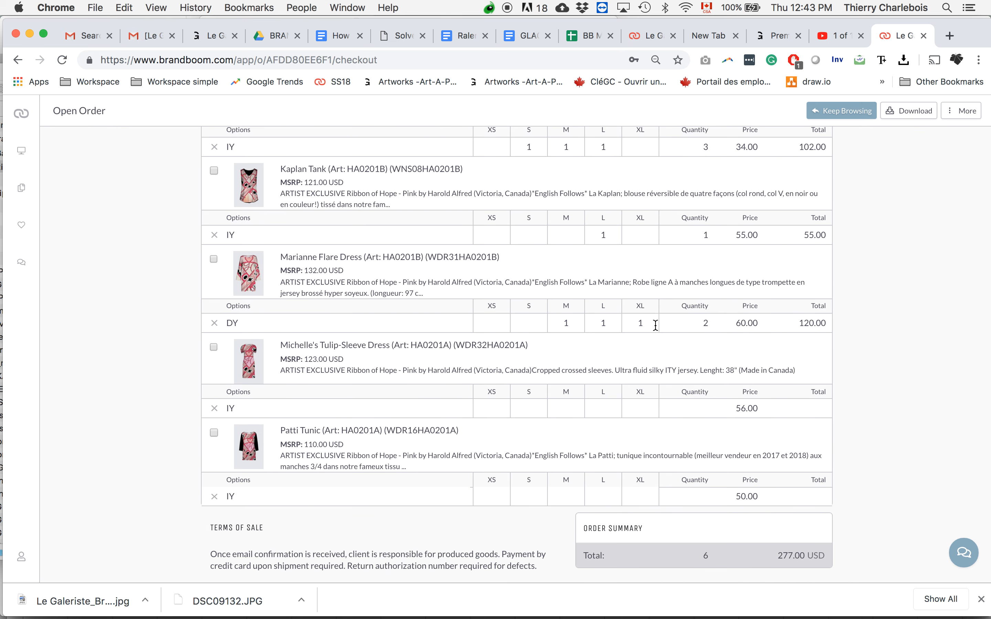
# - Examine the size chart on the legaleriste.com/commande page and return to the open order
pyautogui.click(780, 37)
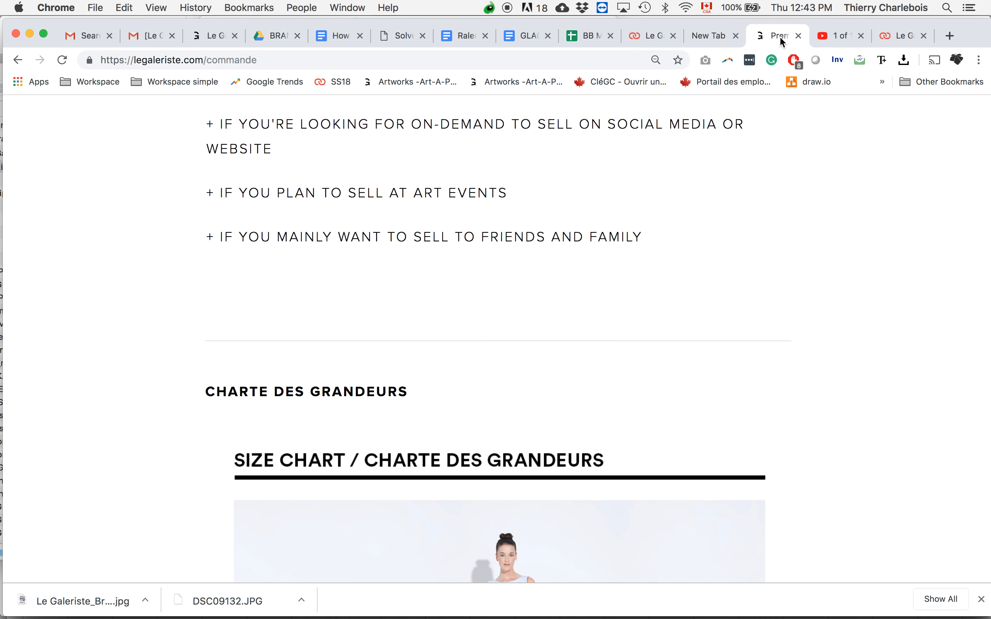
pyautogui.scroll(-10, 446, 294)
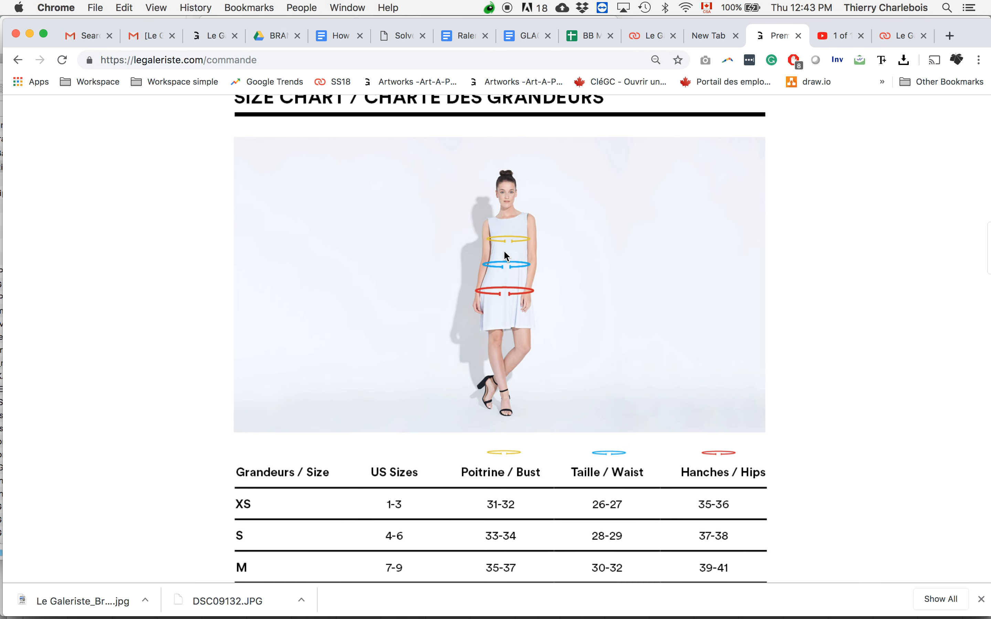
pyautogui.scroll(-2, 504, 251)
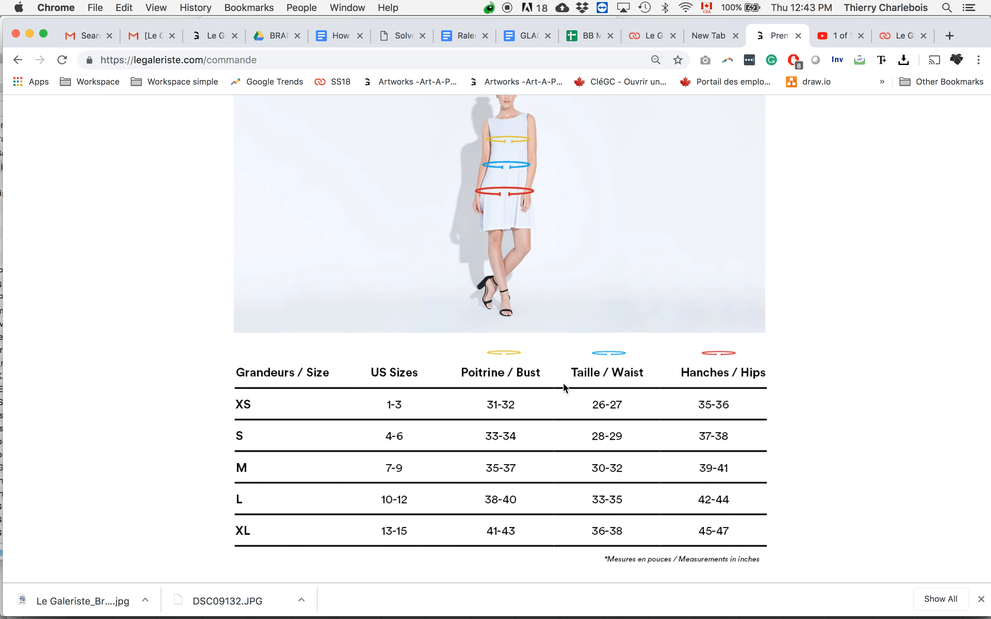
pyautogui.scroll(-3, 532, 331)
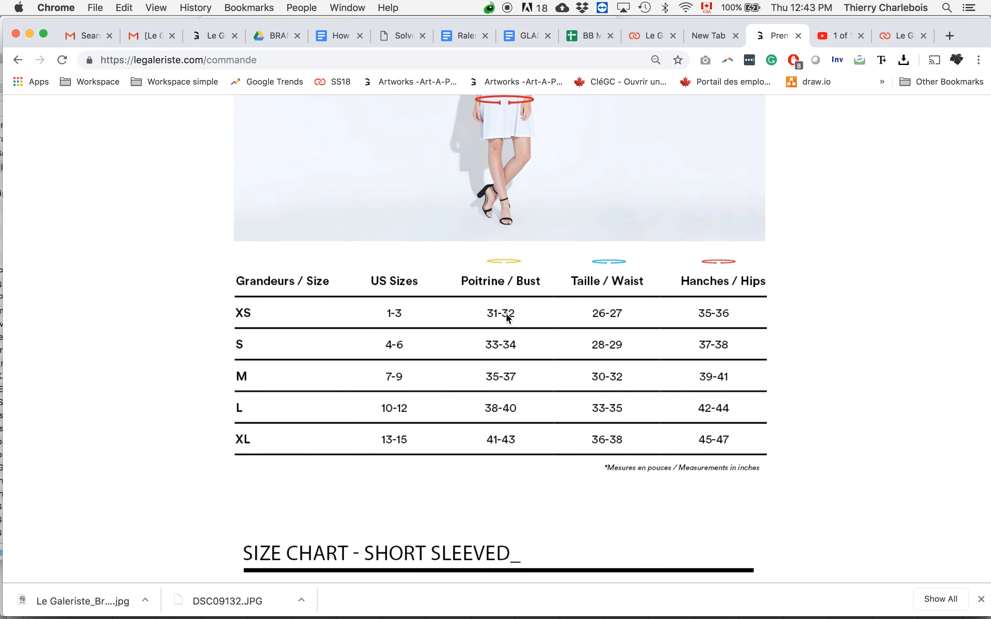
pyautogui.click(712, 36)
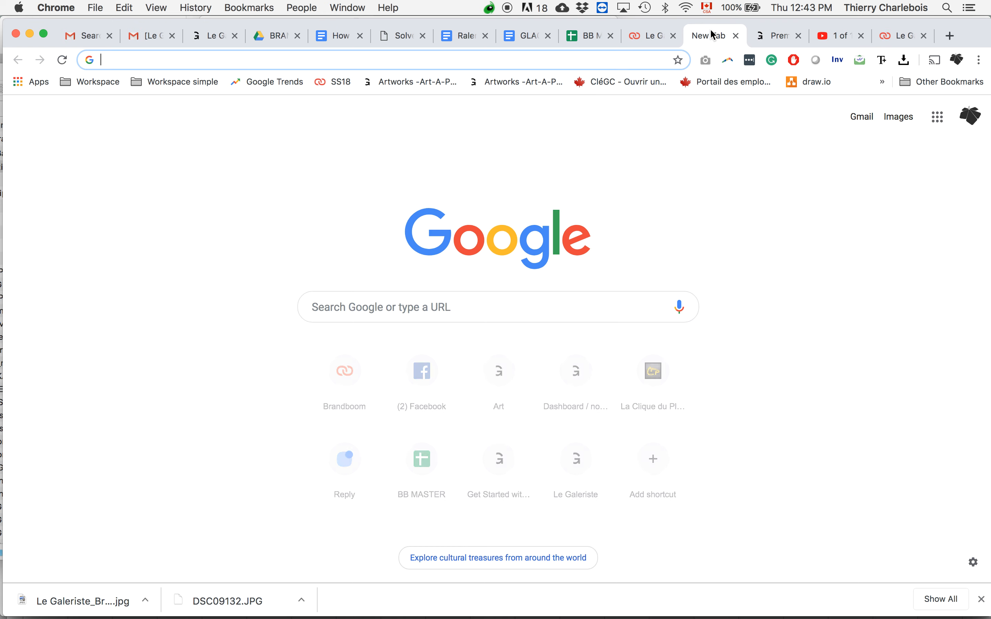
pyautogui.click(786, 35)
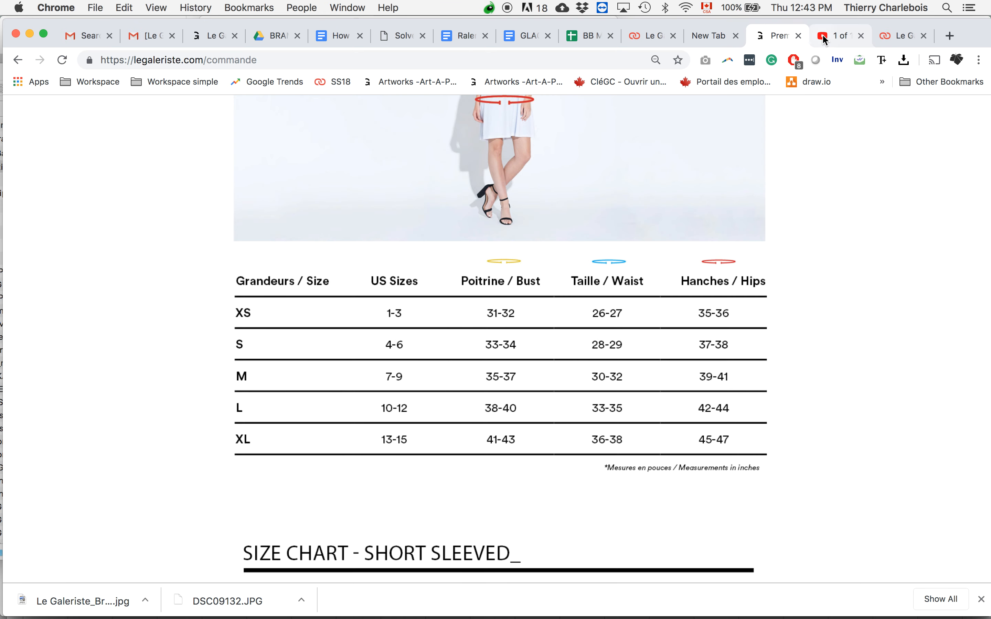
pyautogui.click(898, 45)
pyautogui.scroll(2, 750, 269)
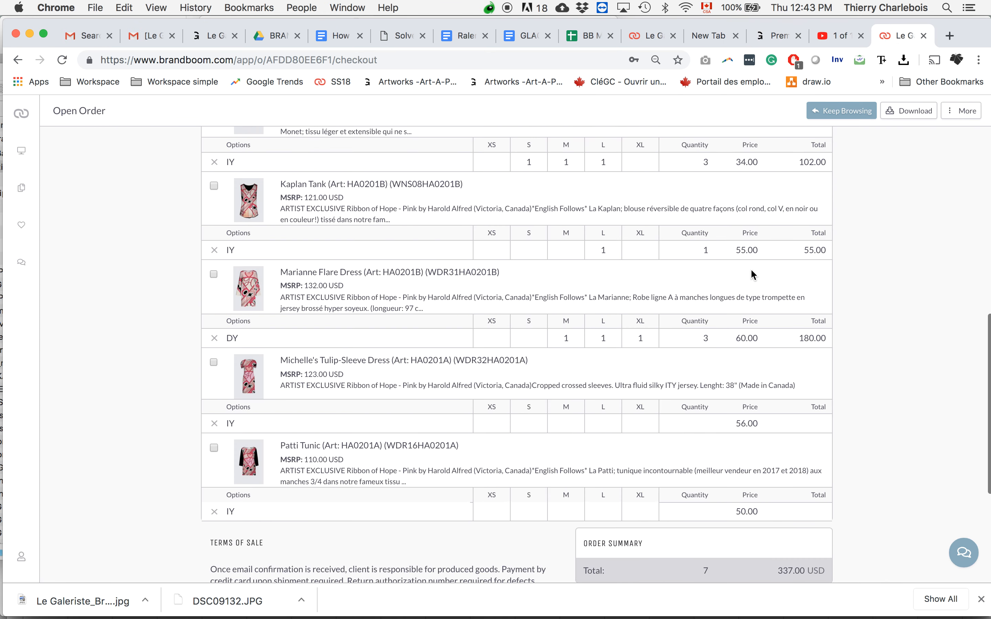
# - Return to browsing the collection from the order and add the Measuring Tape to it
pyautogui.click(842, 112)
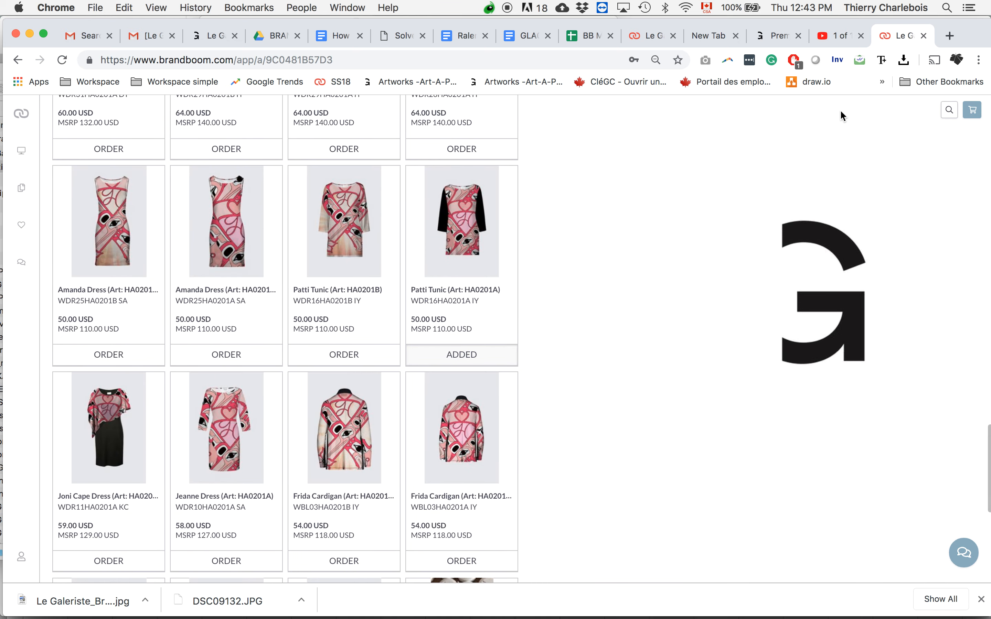
pyautogui.scroll(-9, 519, 264)
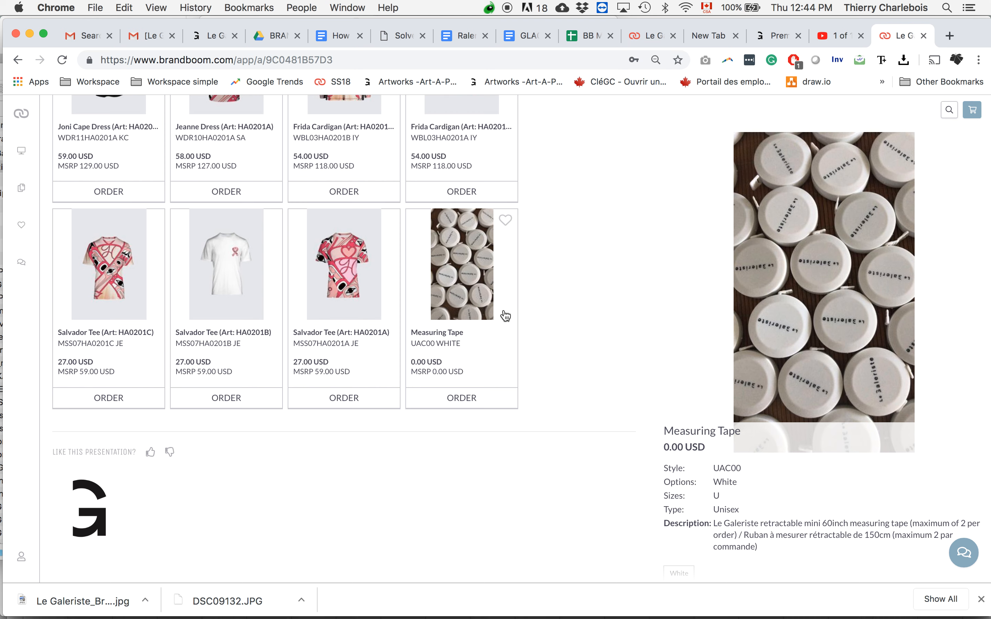
pyautogui.click(468, 403)
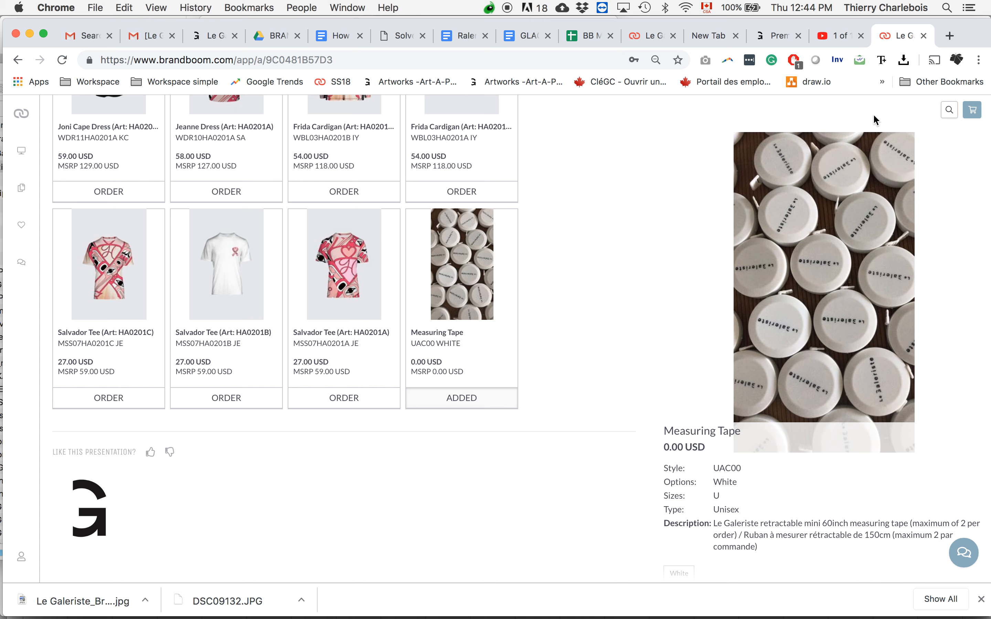
# - Examine the bust, waist and hip measurements in the size chart on the legaleriste.com/commande page
pyautogui.click(772, 37)
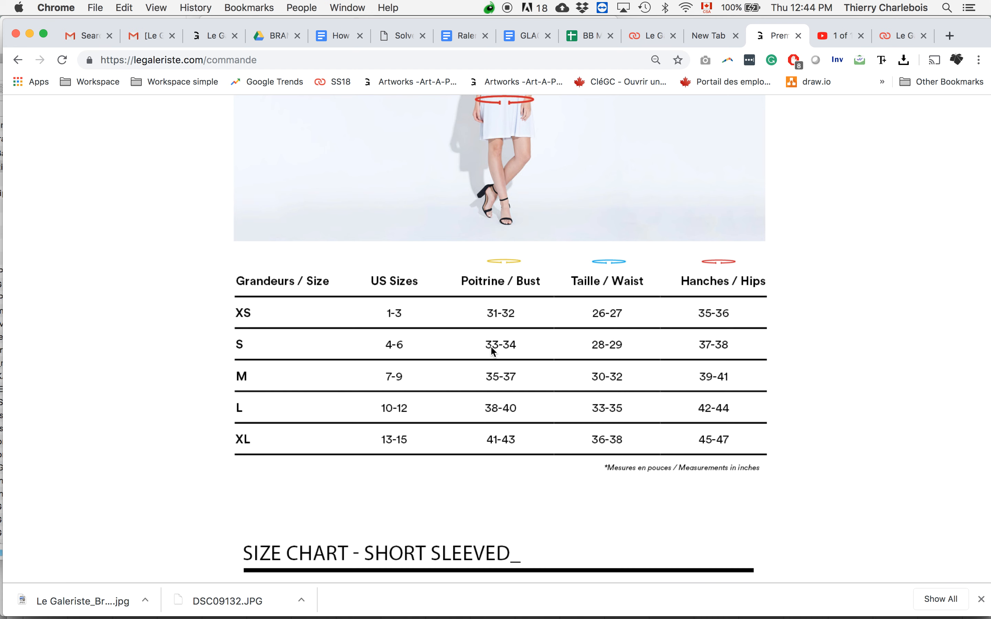
pyautogui.scroll(5, 493, 350)
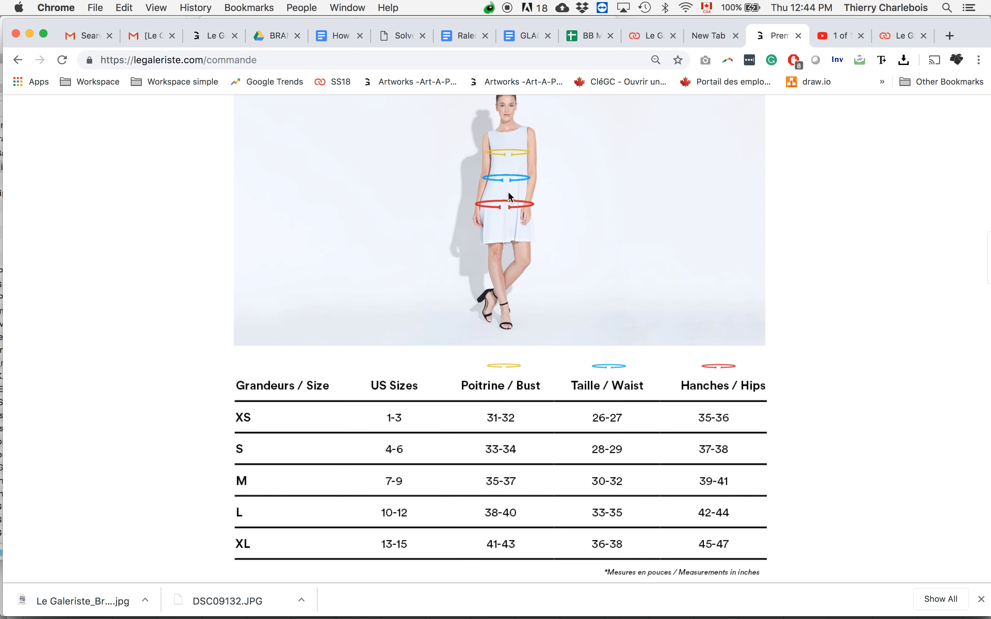
pyautogui.scroll(-4, 533, 356)
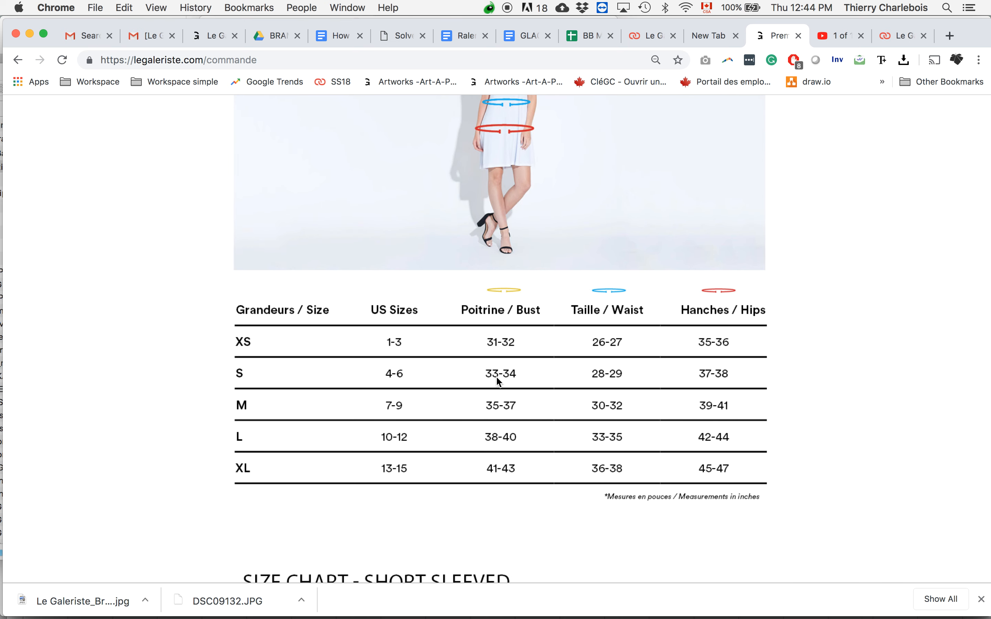
# - Calculate 35/2 with Spotlight Search, close it, and review the size chart's measurement positions on the model
pyautogui.press('super+space')
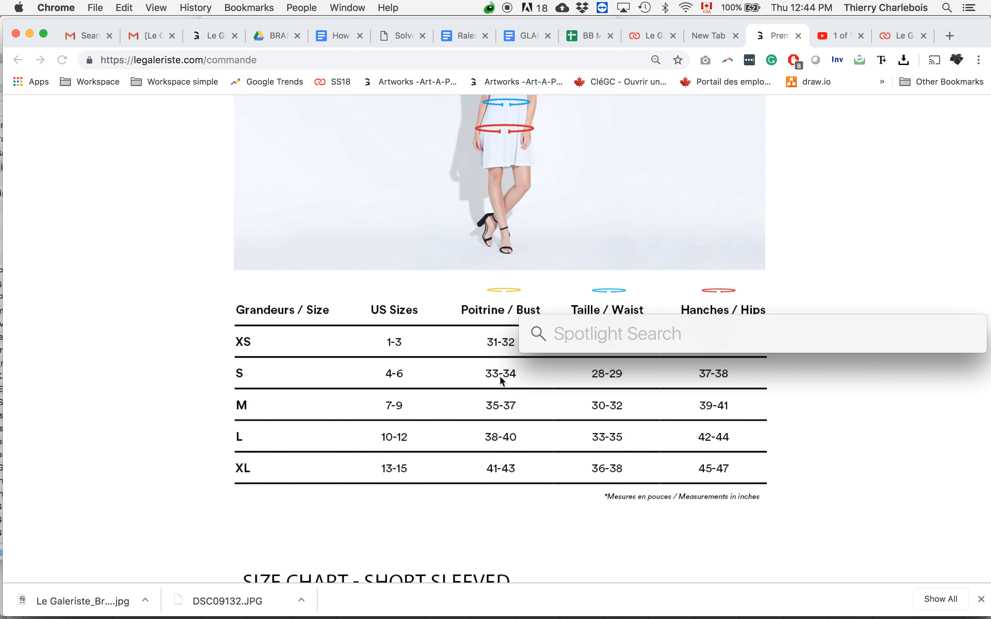
pyautogui.write('35/2')
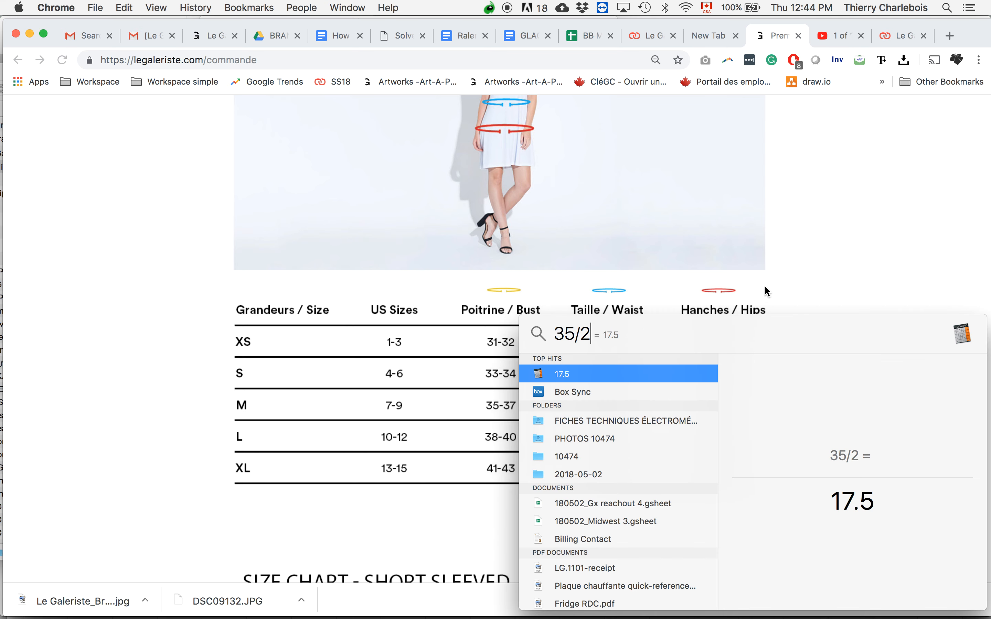
pyautogui.click(810, 284)
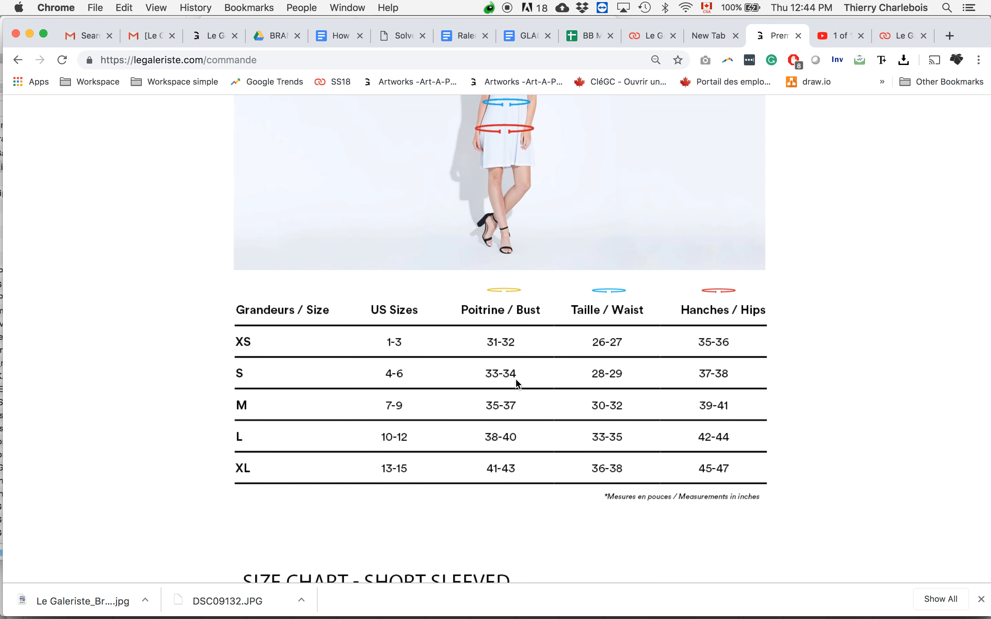
pyautogui.press('super+space')
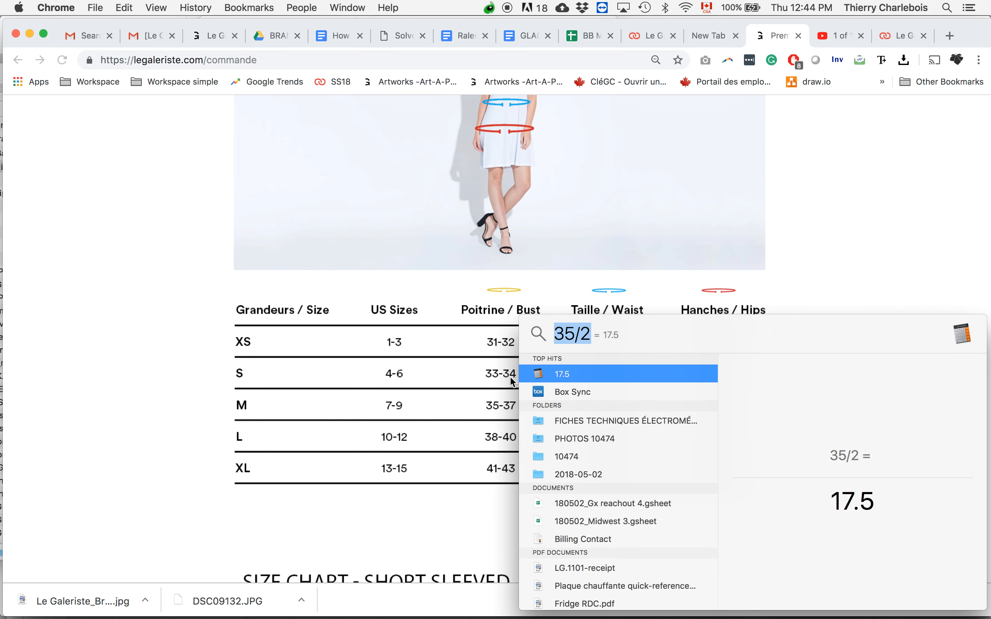
pyautogui.press('Escape')
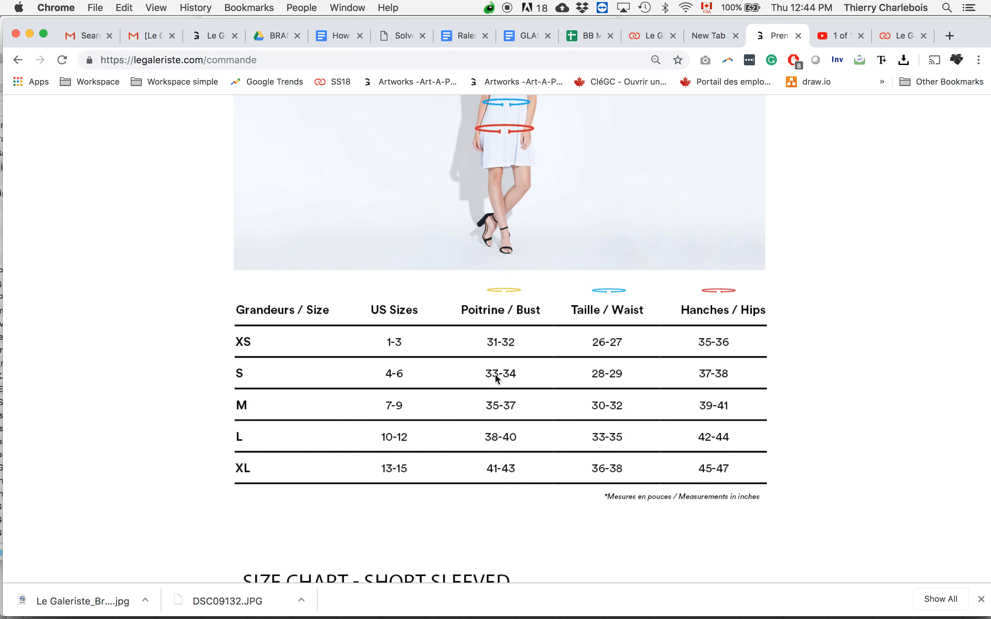
pyautogui.scroll(3, 495, 373)
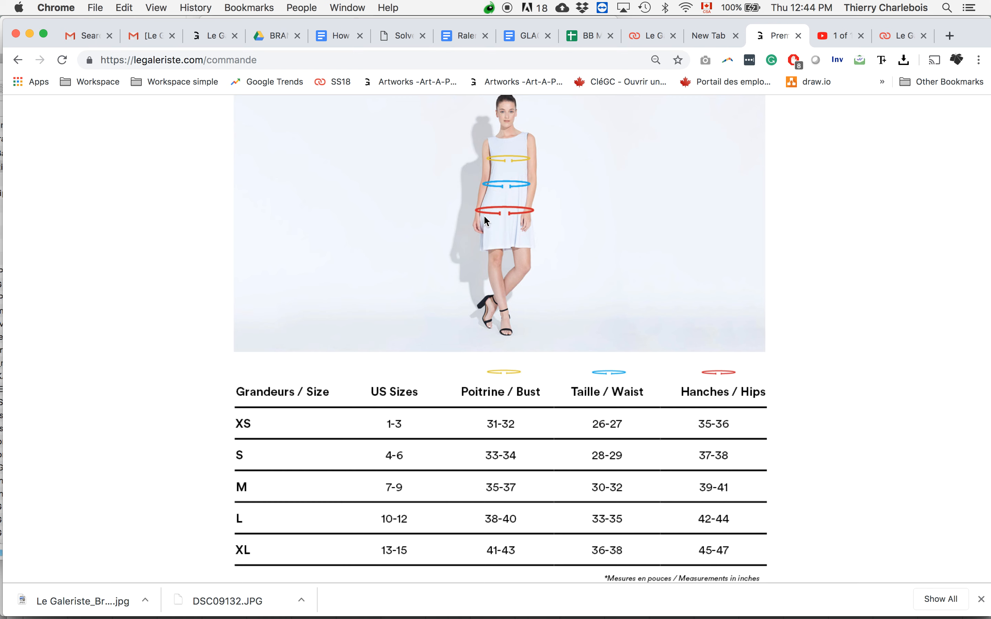
# - Return to the Brandboom collection, open the order and set the Measuring Tape quantity to 1
pyautogui.click(889, 34)
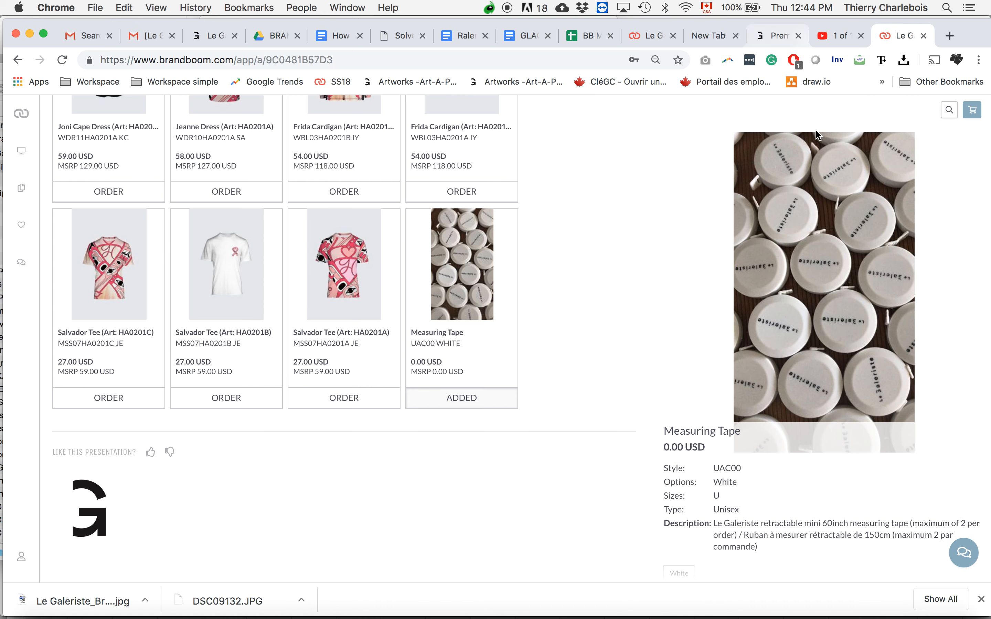
pyautogui.click(971, 111)
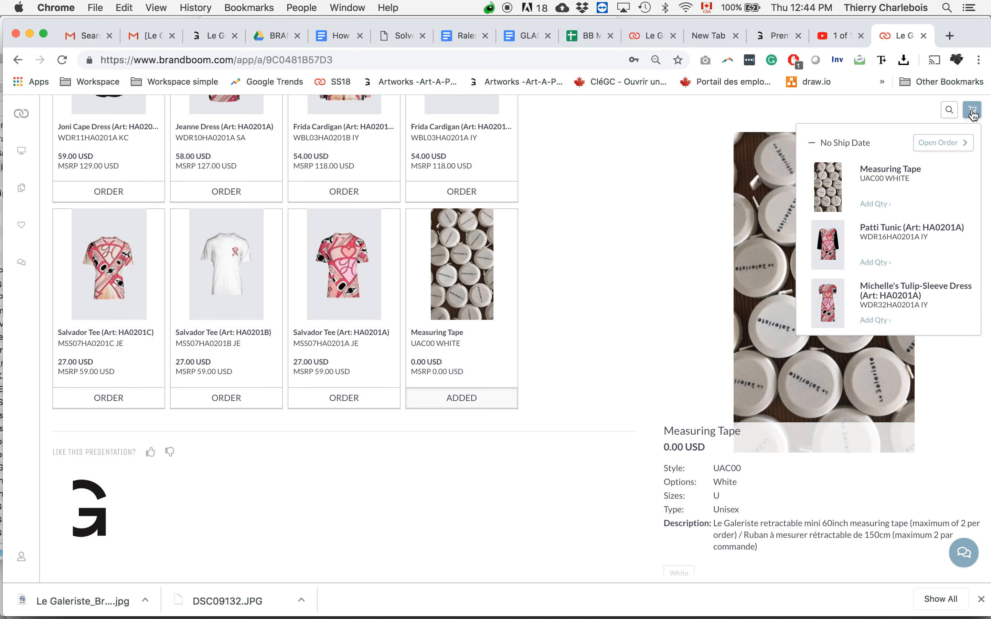
pyautogui.click(958, 145)
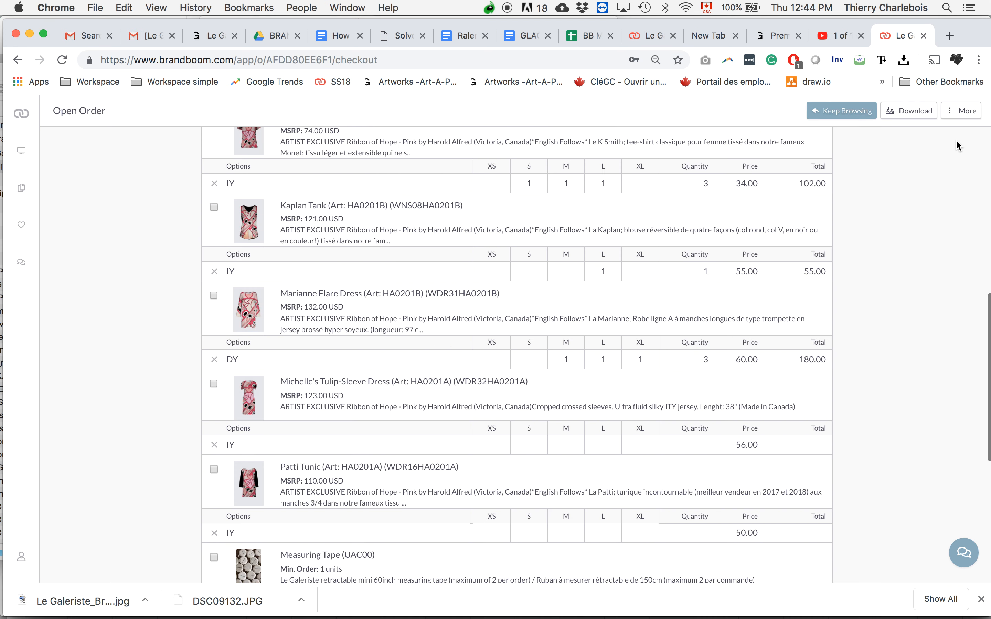
pyautogui.scroll(-2, 683, 191)
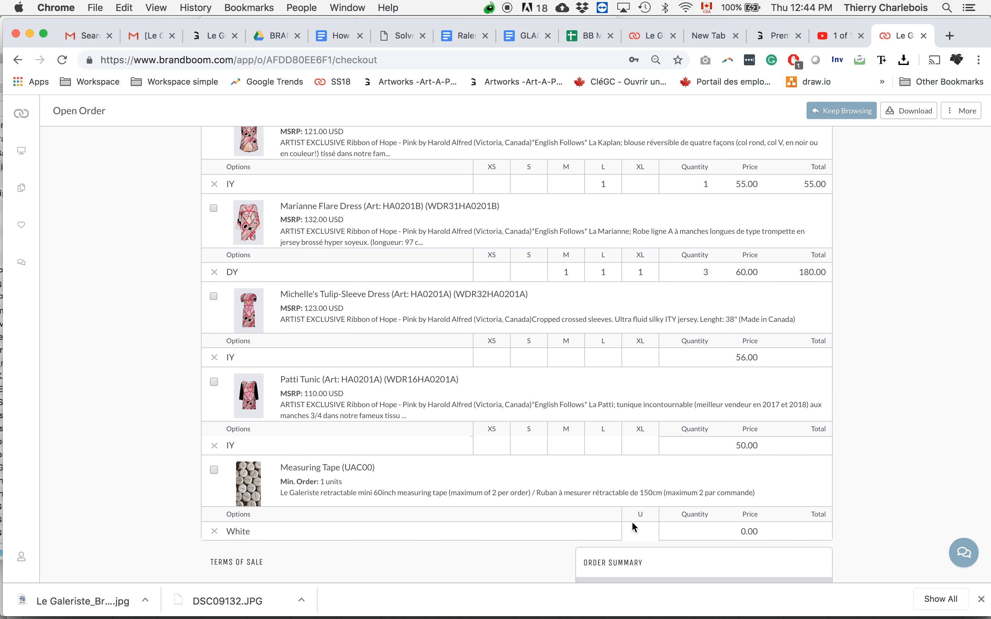
pyautogui.click(645, 526)
pyautogui.write('1')
pyautogui.press('Return')
# - Change the Measuring Tape quantity to 100 in the open order
pyautogui.scroll(-10, 661, 479)
pyautogui.click(639, 280)
pyautogui.write('1')
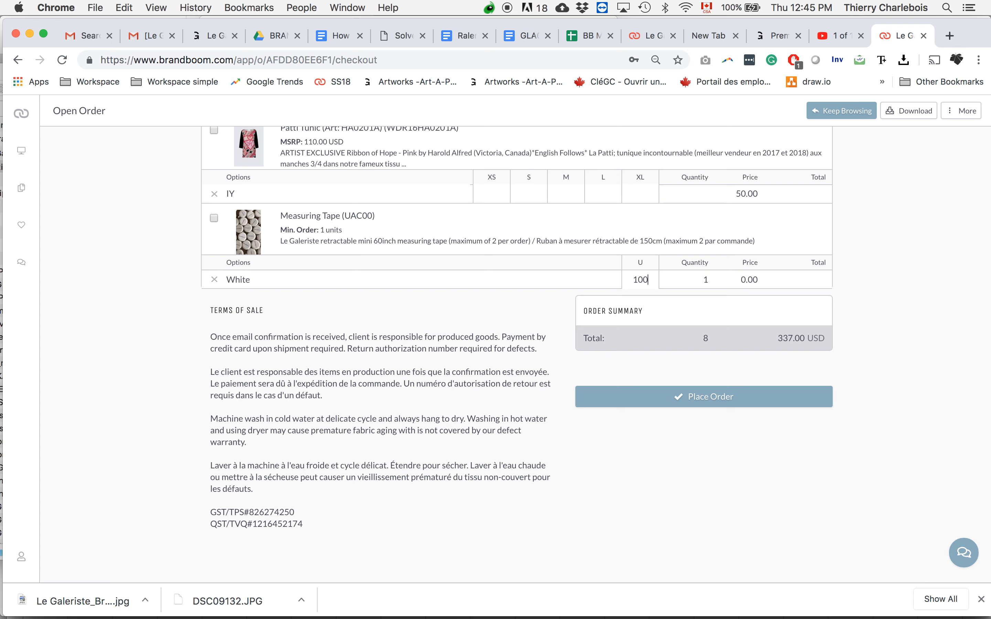
pyautogui.press('Return')
pyautogui.scroll(-10, 657, 272)
pyautogui.scroll(-10, 641, 327)
# - Highlight the maximum-per-order note in the Measuring Tape description and set its quantity to 2
pyautogui.moveTo(667, 241); pyautogui.dragTo(749, 241)
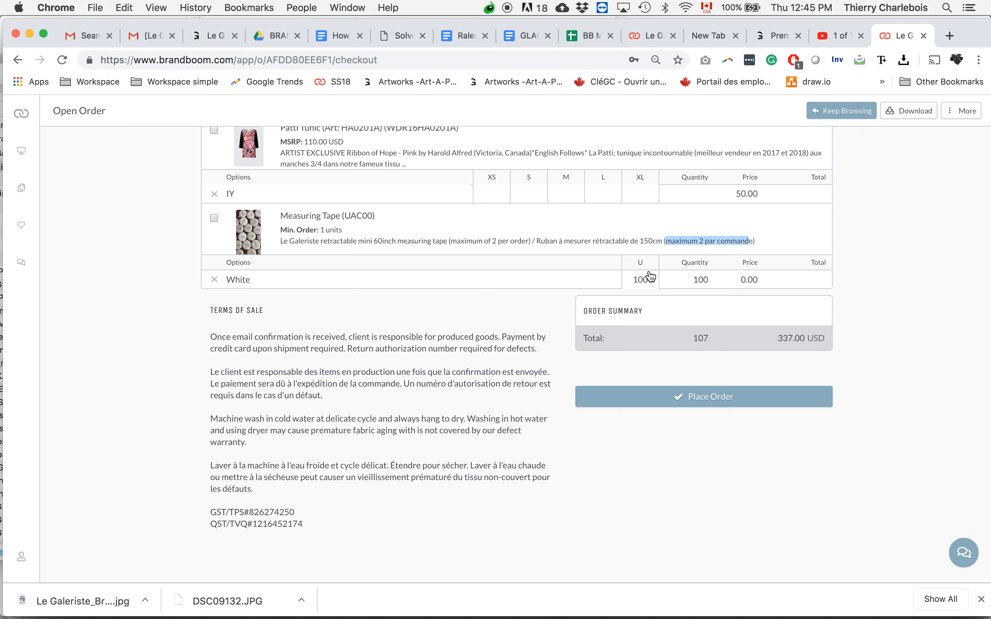
pyautogui.doubleClick(654, 286)
pyautogui.write('2')
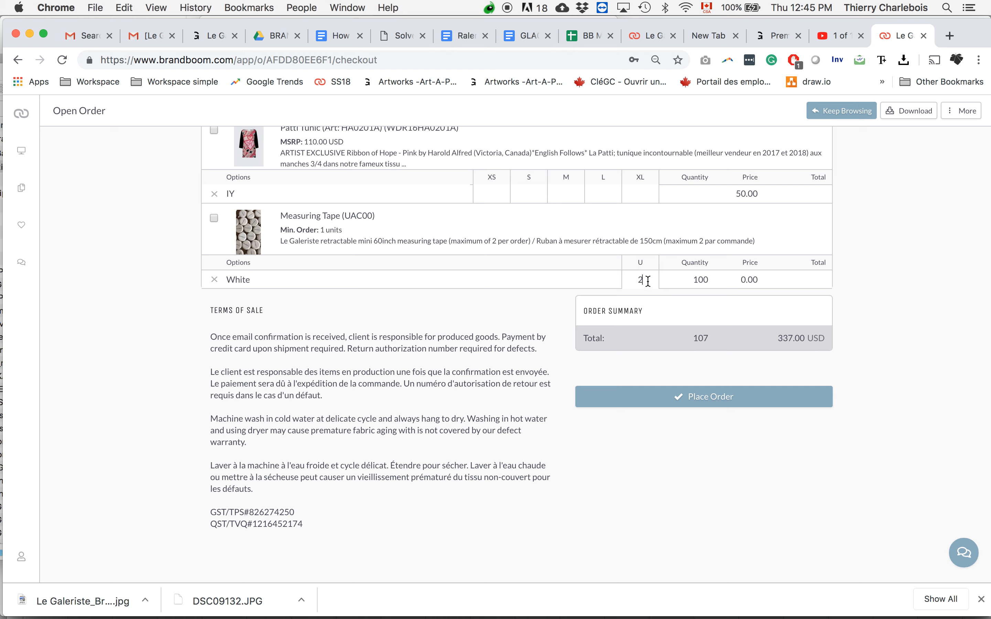
# - Remove the Patti Tunic (Art: HA0201A) and the PP Reuben's Tote (Art: HA0201C) from the order together
pyautogui.scroll(3, 852, 236)
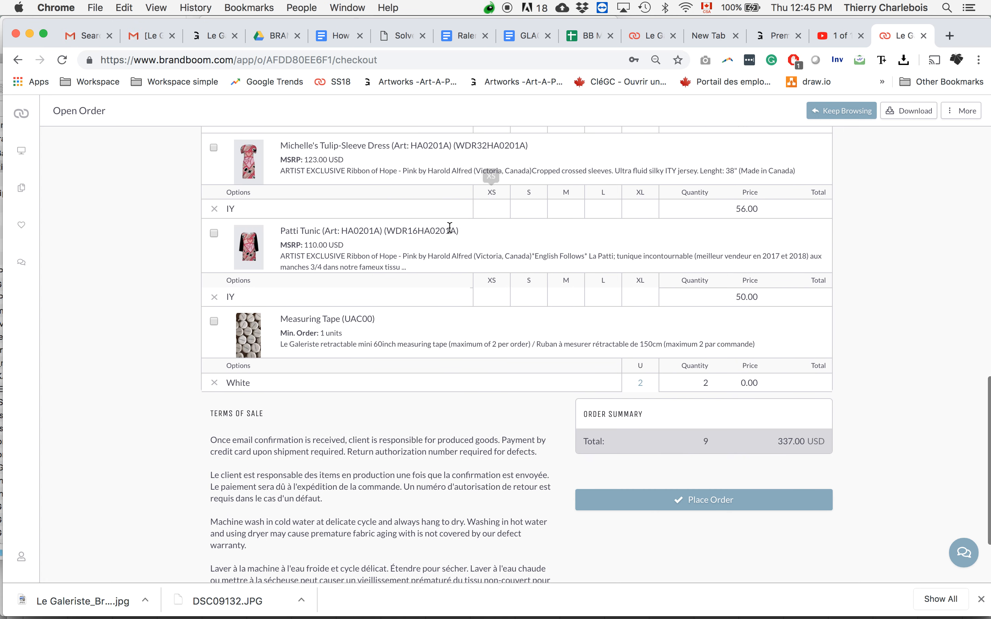
pyautogui.click(245, 238)
pyautogui.click(214, 232)
pyautogui.scroll(3, 215, 237)
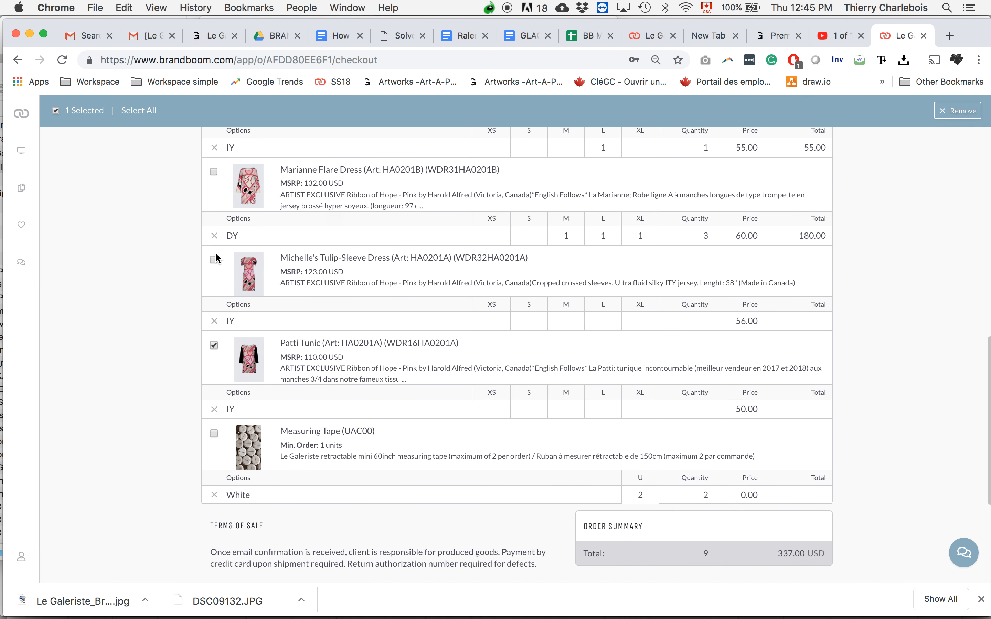
pyautogui.scroll(1, 212, 251)
pyautogui.scroll(-3, 215, 256)
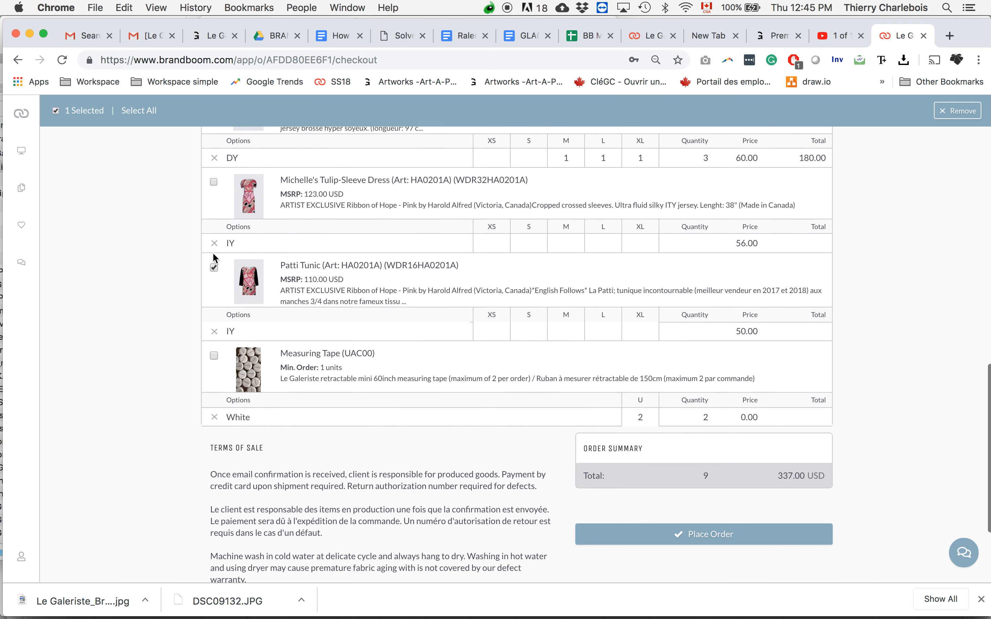
pyautogui.scroll(5, 213, 259)
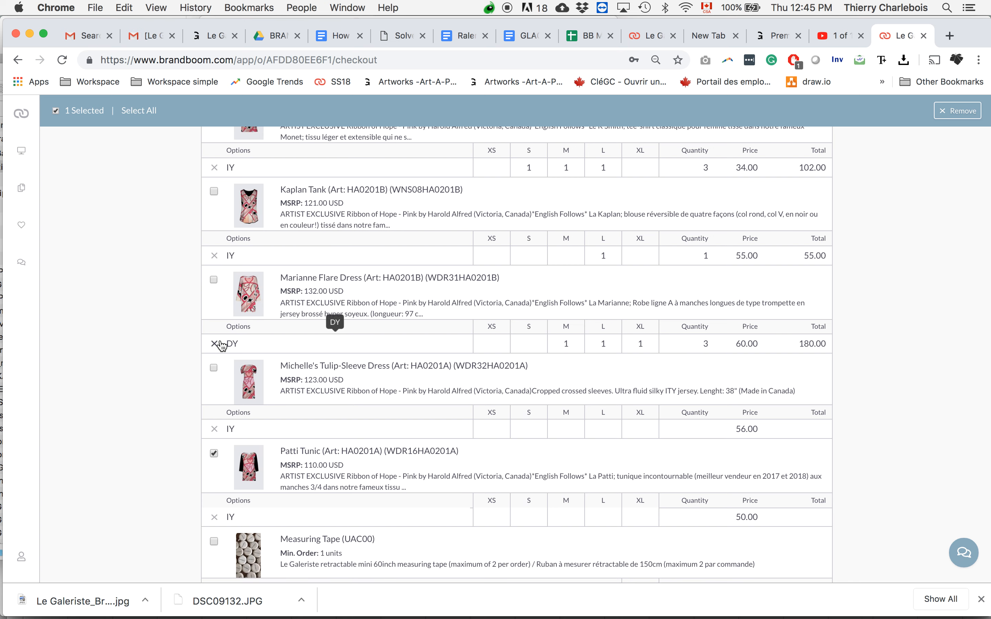
pyautogui.scroll(6, 236, 342)
pyautogui.click(214, 241)
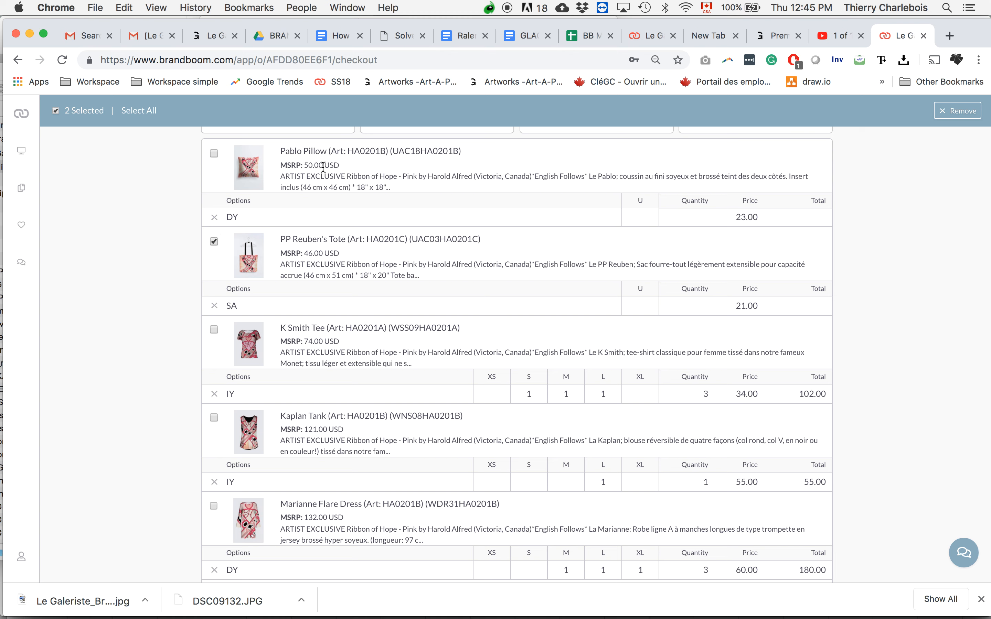
pyautogui.click(952, 119)
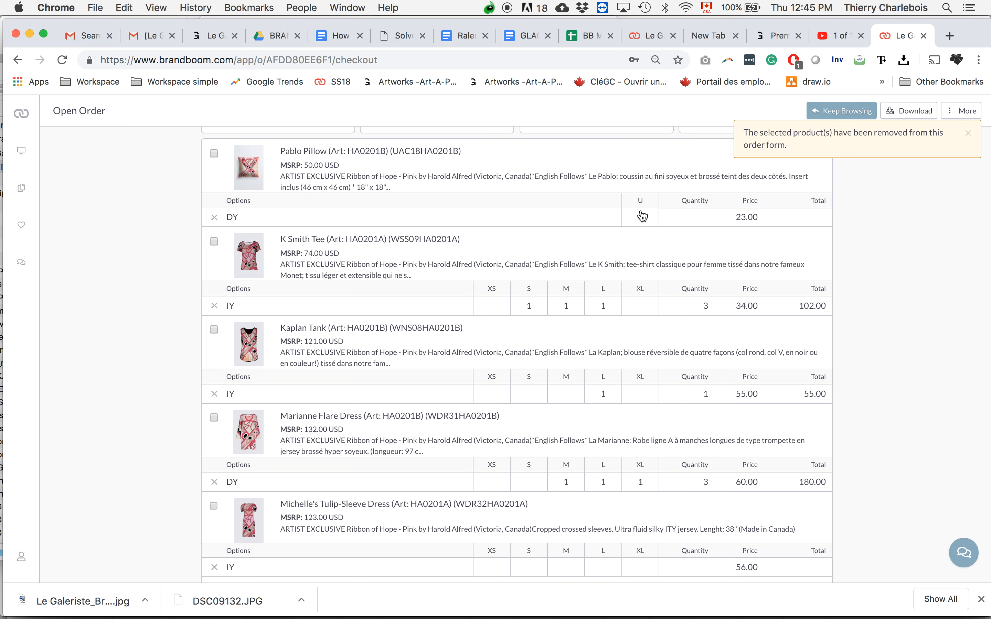
# - Set the Pablo Pillow (Art: HA0201B) quantity to 3 in the open order
pyautogui.scroll(-5, 642, 215)
pyautogui.scroll(5, 641, 215)
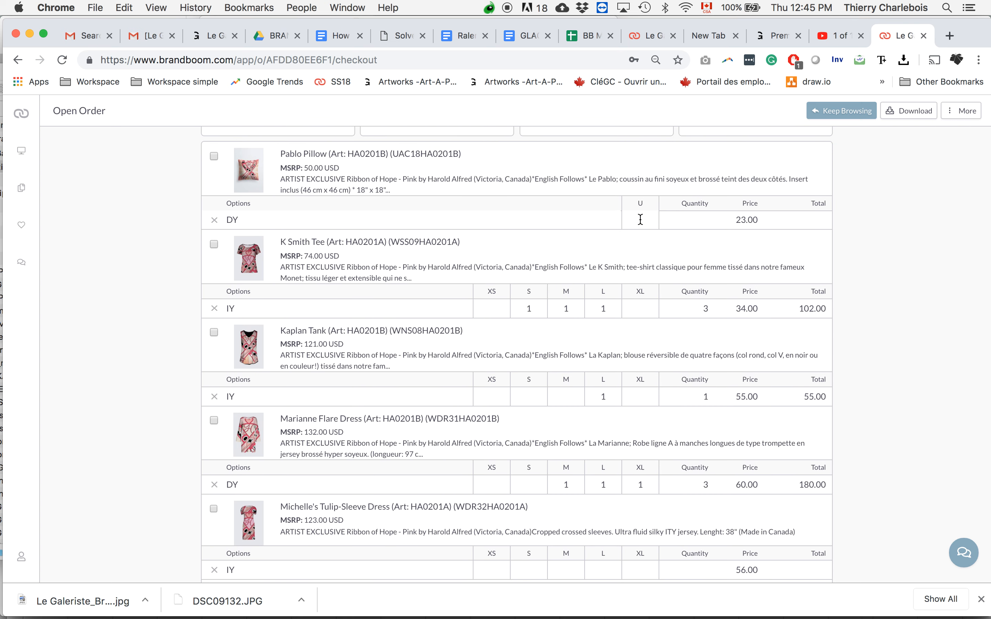
pyautogui.press('Return')
pyautogui.moveTo(304, 344); pyautogui.dragTo(326, 341)
pyautogui.scroll(2, 577, 228)
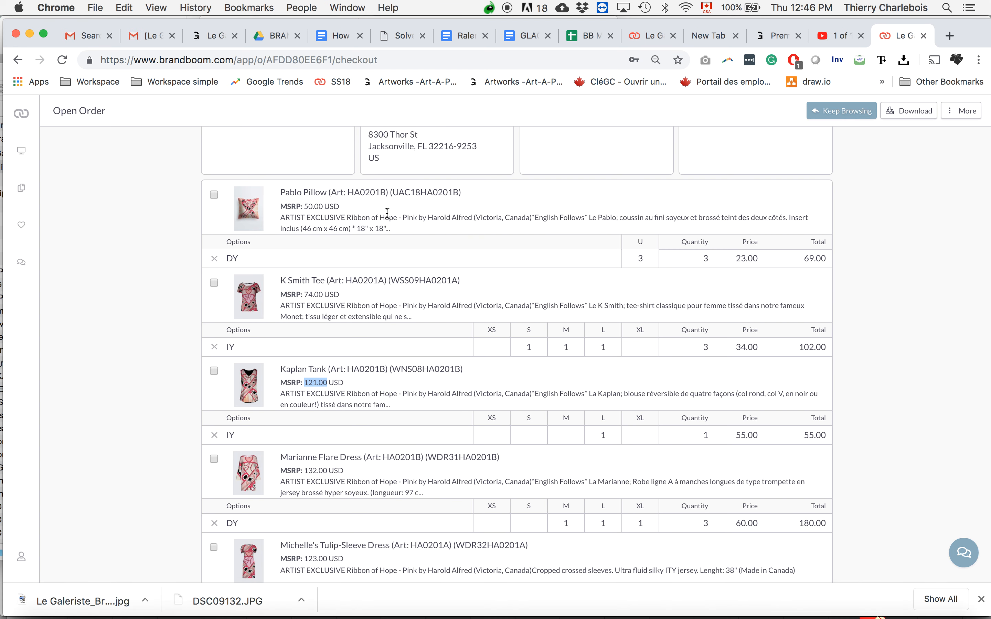
pyautogui.doubleClick(641, 258)
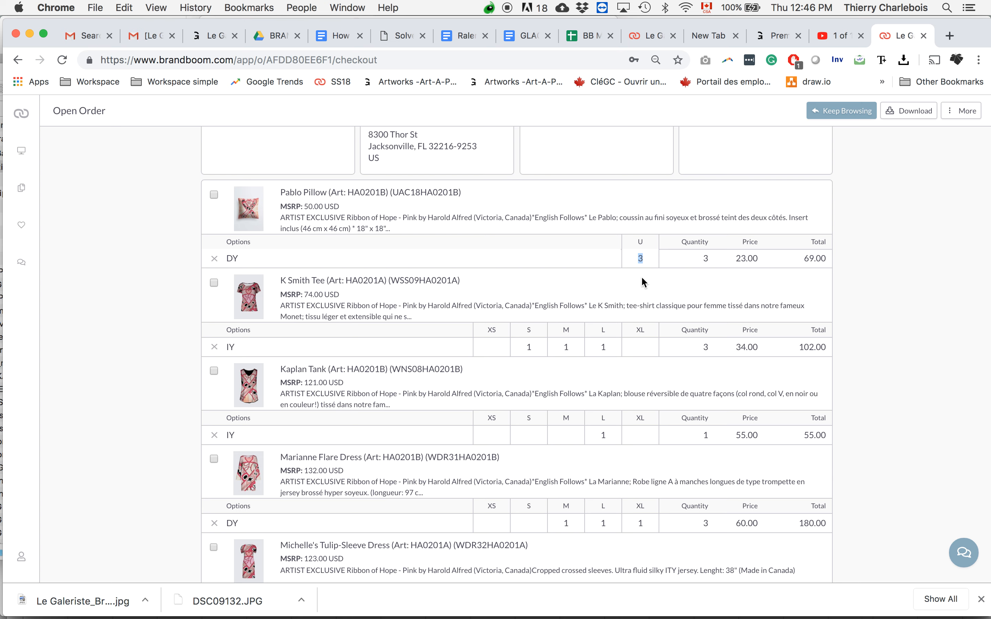
# - Remove Michelle's Tulip-Sleeve Dress (Art: HA0201A) from the order
pyautogui.scroll(-3, 641, 279)
pyautogui.scroll(-10, 643, 282)
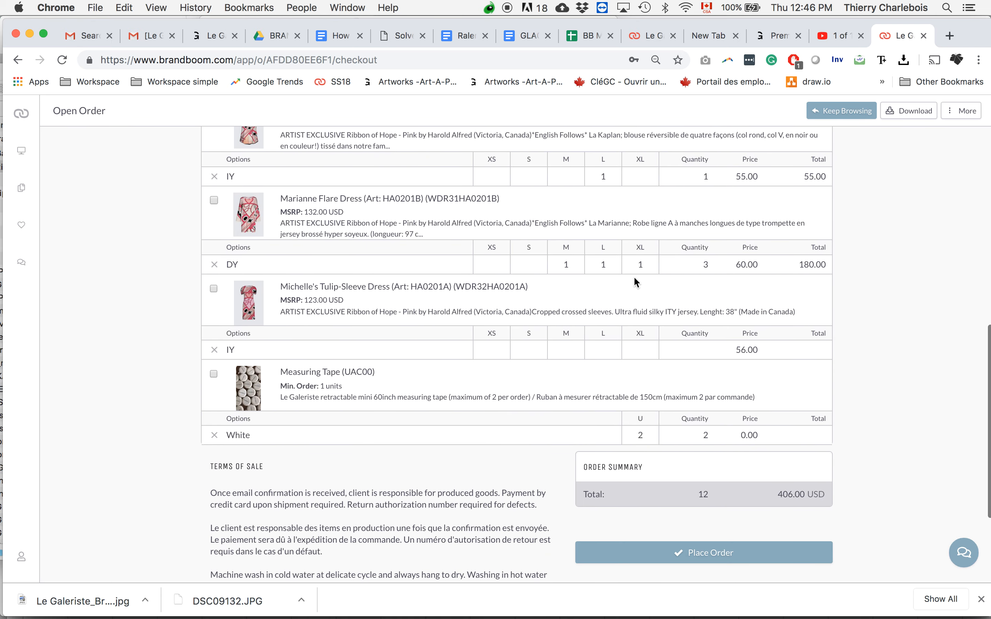
pyautogui.click(214, 289)
pyautogui.click(954, 113)
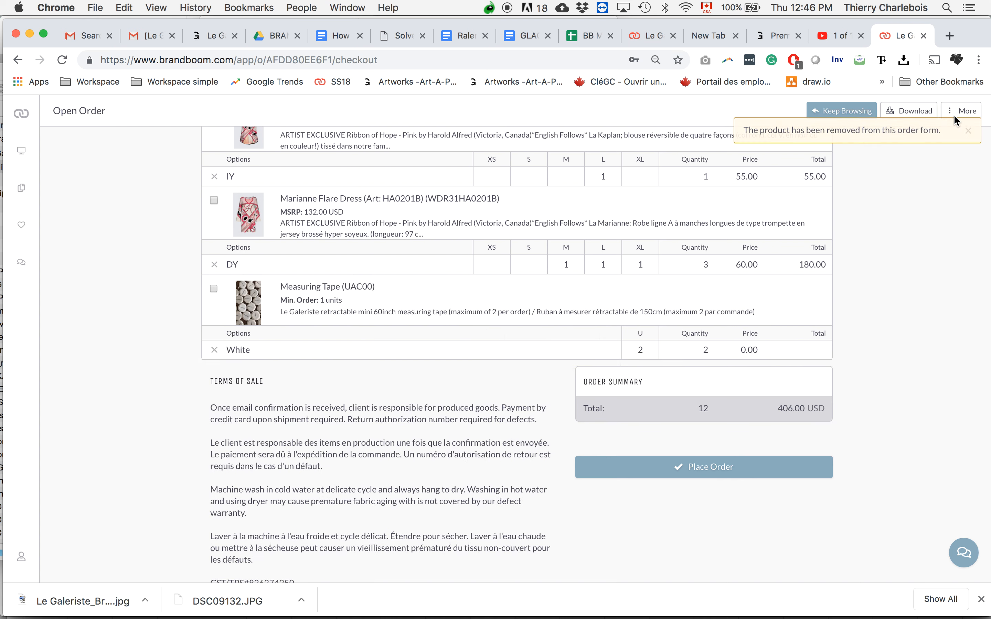
# - Try to place the order, and fill in the buyer's required phone number from the saved contact details
pyautogui.click(732, 471)
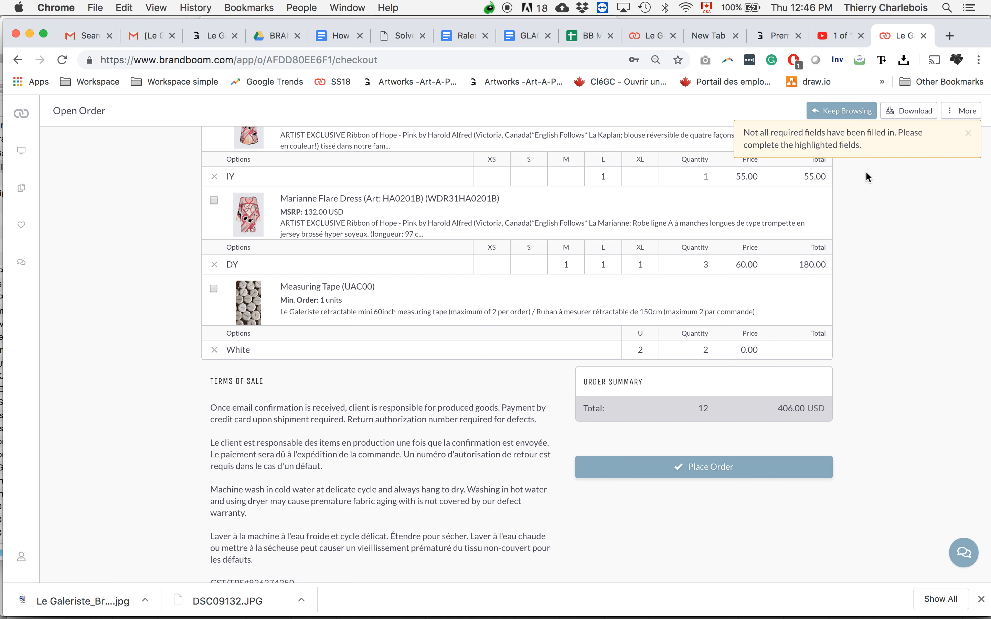
pyautogui.scroll(15, 866, 170)
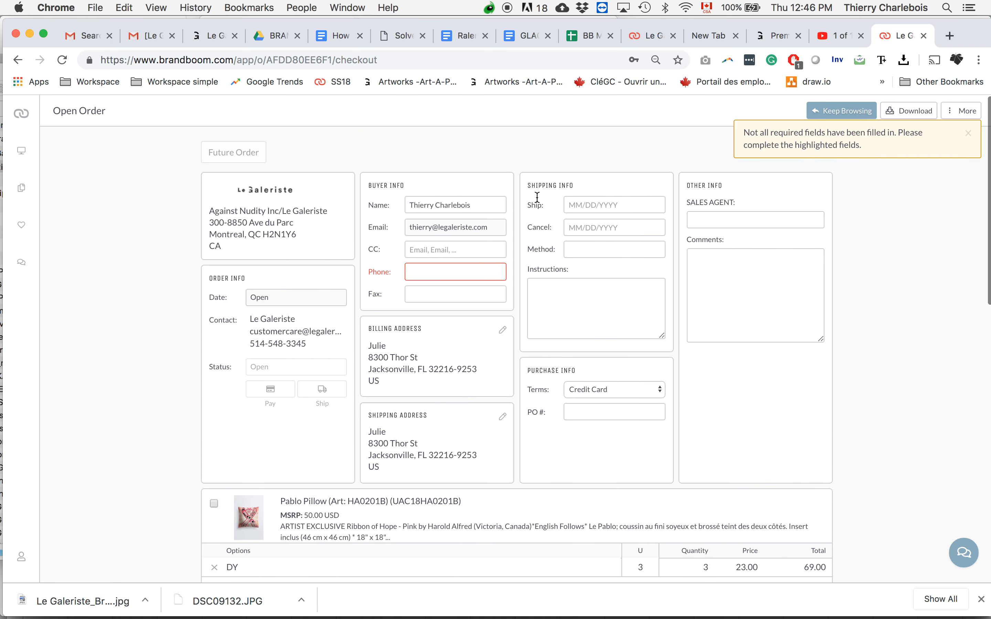
pyautogui.click(472, 273)
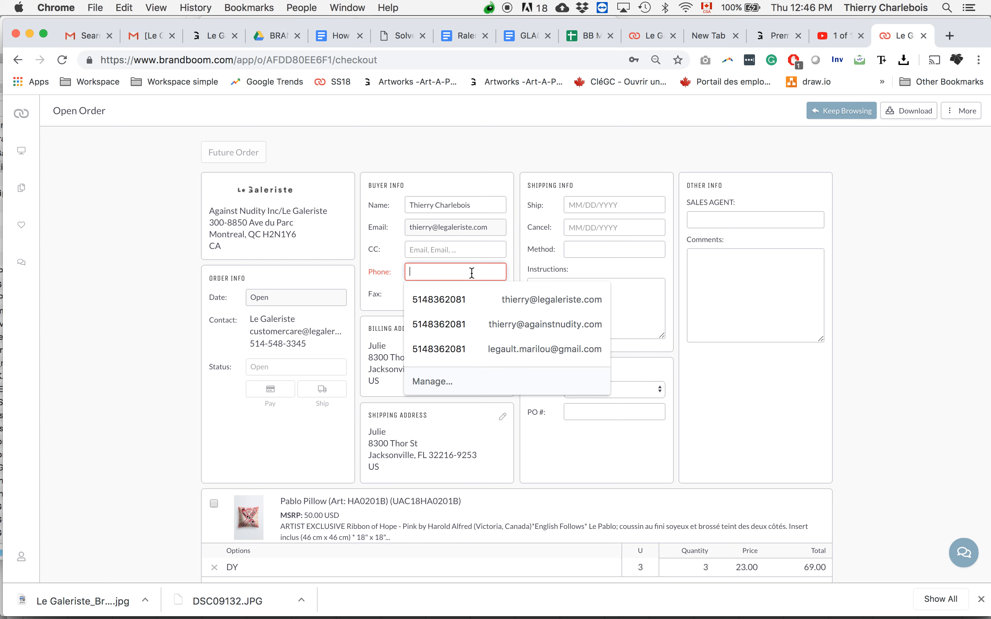
pyautogui.write('514')
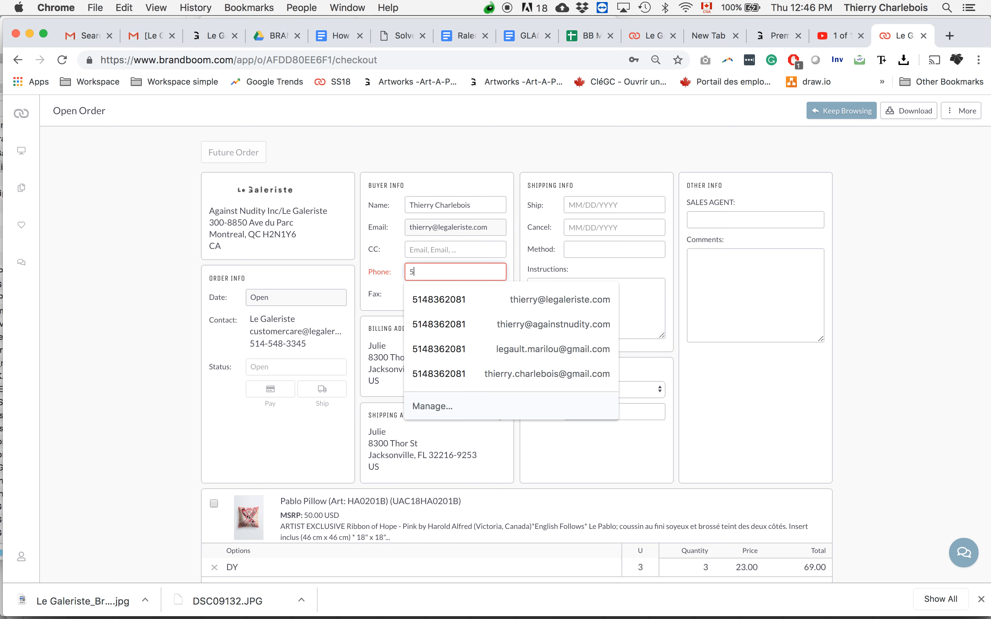
pyautogui.press('Down')
pyautogui.press('Return')
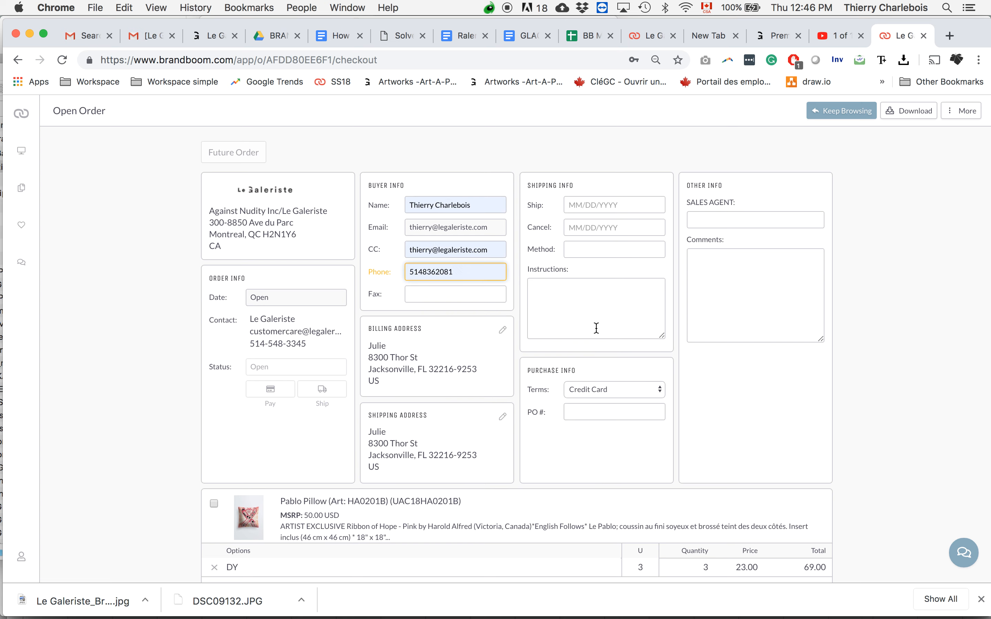
# - Place the order, agree to the terms of sale, and dismiss the resulting notification
pyautogui.scroll(-10, 596, 328)
pyautogui.click(750, 402)
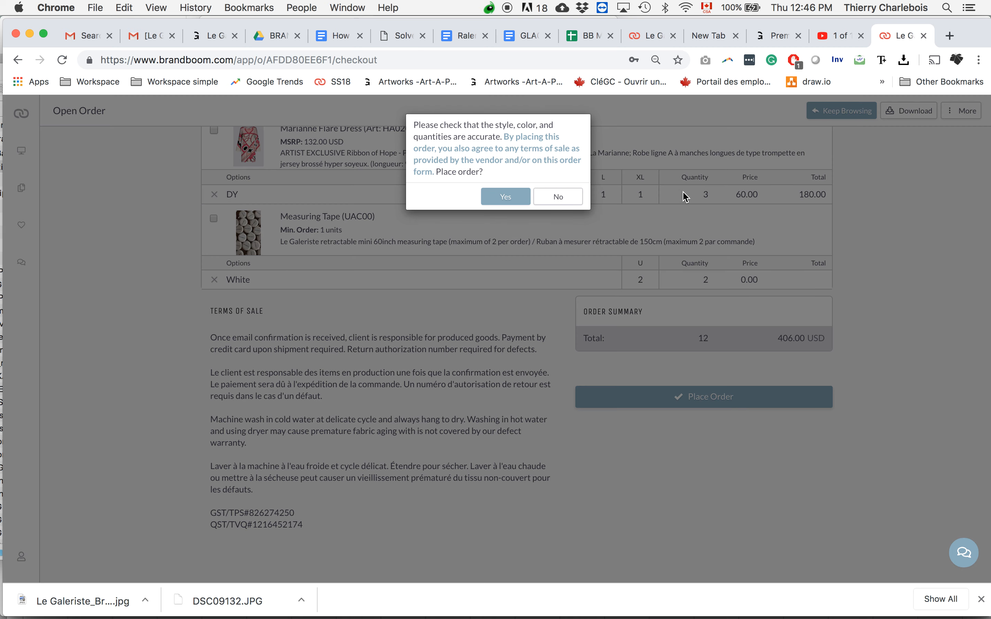
pyautogui.click(508, 198)
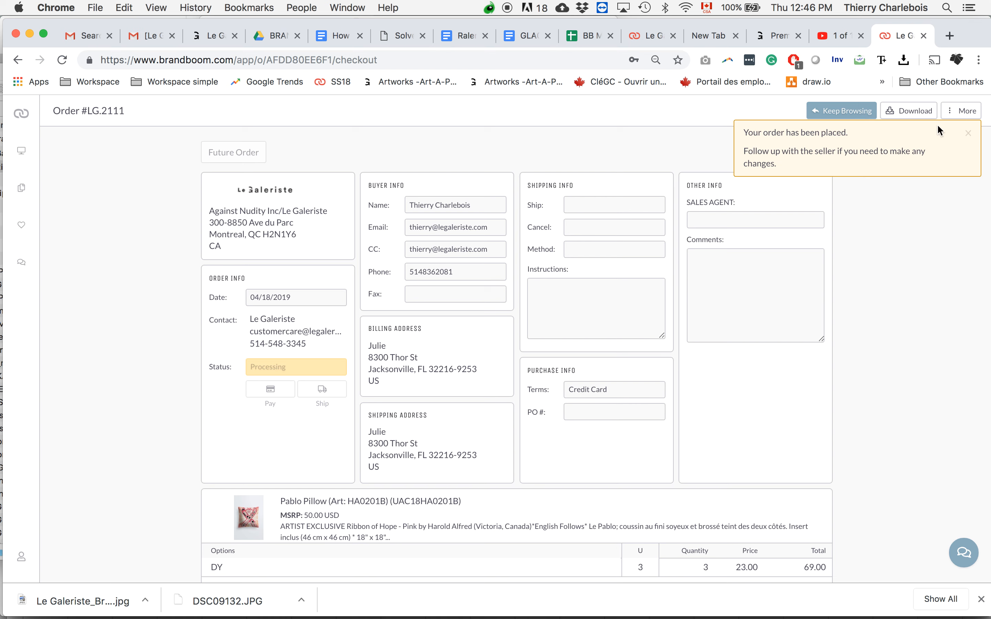
pyautogui.click(967, 133)
# - Switch to Gmail and view the Le Galeriste order confirmation email
pyautogui.click(150, 37)
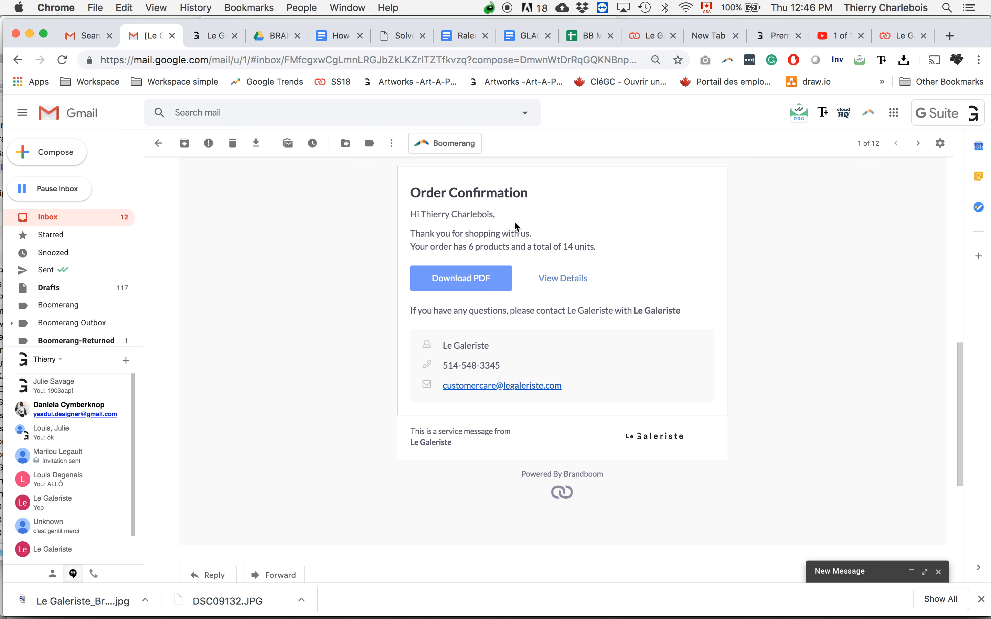
# - Review the order confirmation email and highlight the customer care email address
pyautogui.scroll(-1, 514, 222)
pyautogui.scroll(2, 514, 222)
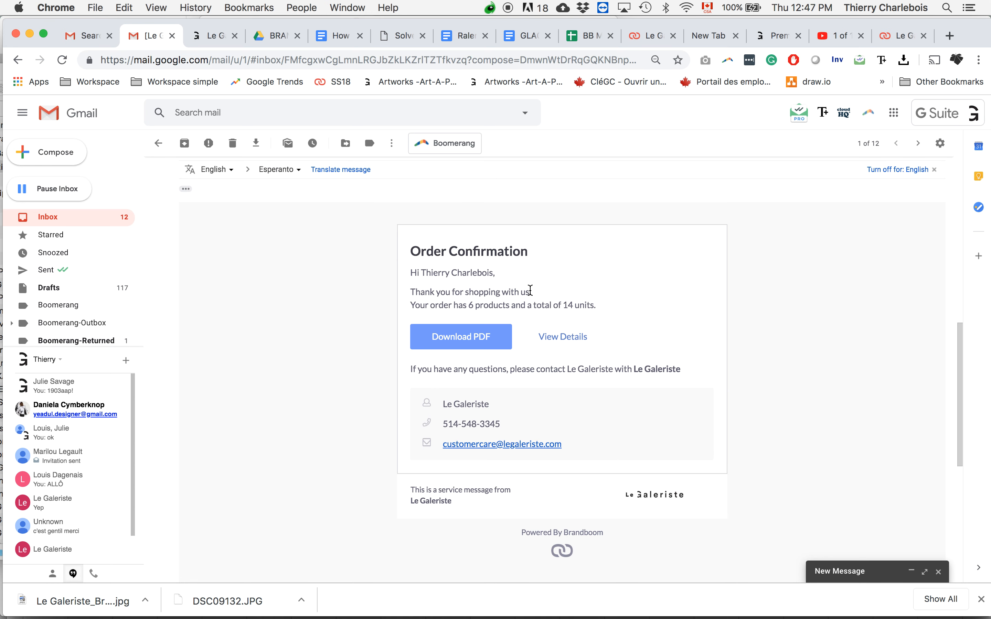
pyautogui.moveTo(574, 441); pyautogui.dragTo(440, 443)
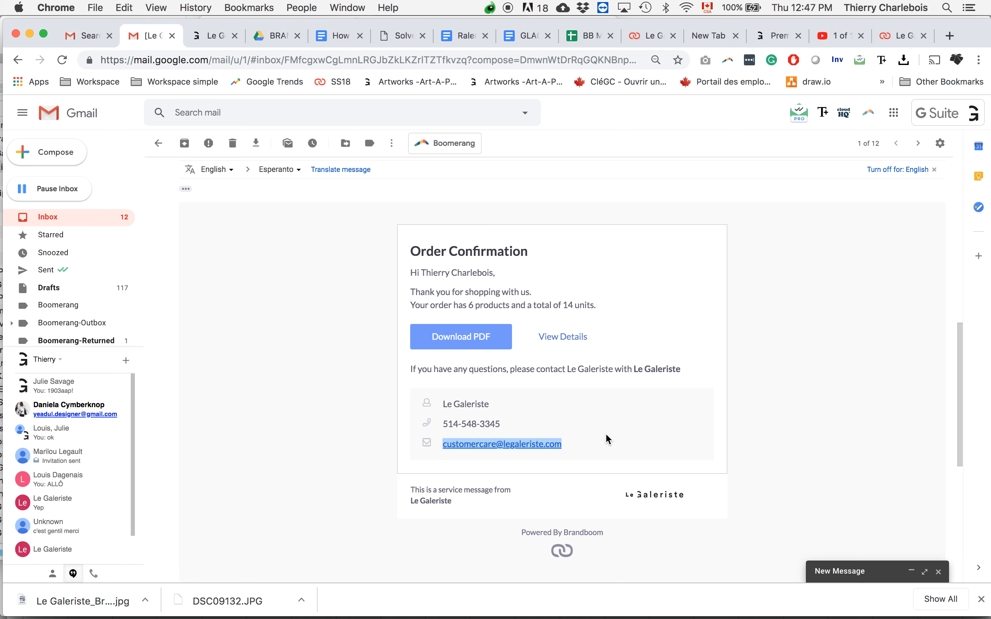
# - Open the order's PDF from the confirmation email, review its line items, total amount and ship date, and close it
pyautogui.click(473, 334)
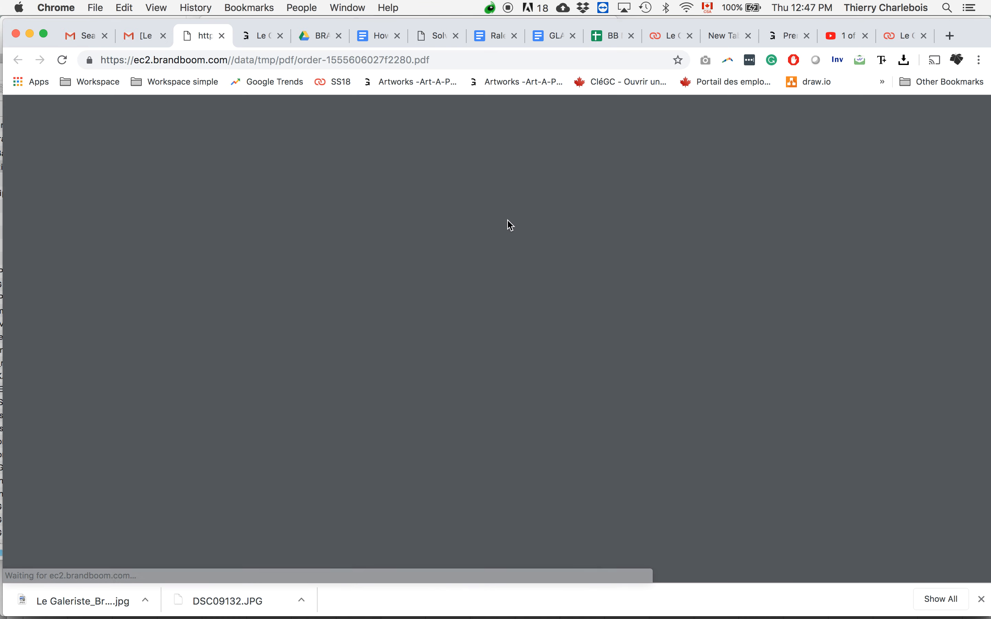
pyautogui.scroll(-3, 491, 272)
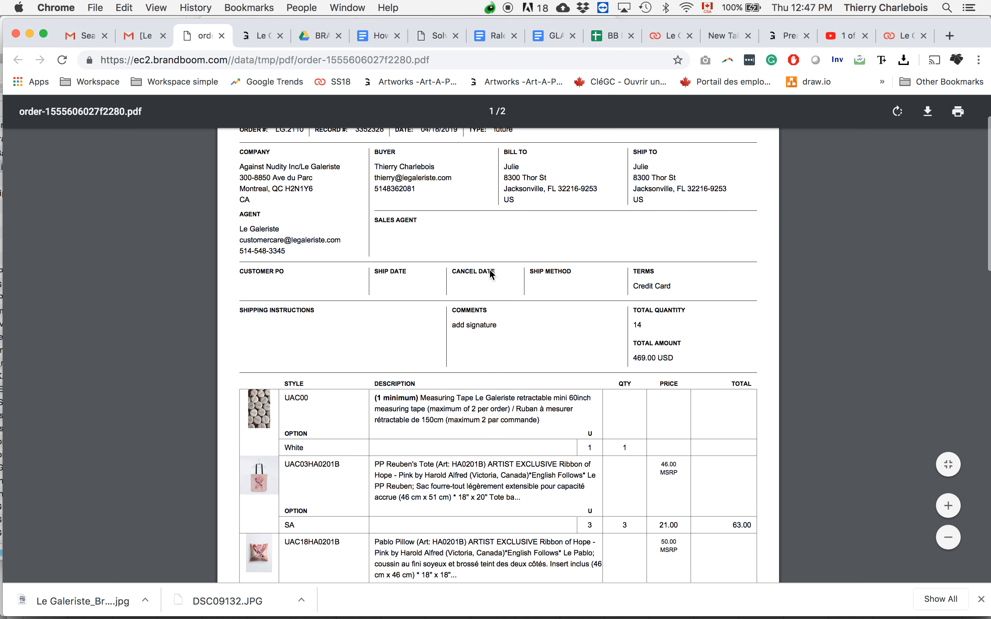
pyautogui.scroll(-2, 490, 273)
pyautogui.scroll(-5, 607, 323)
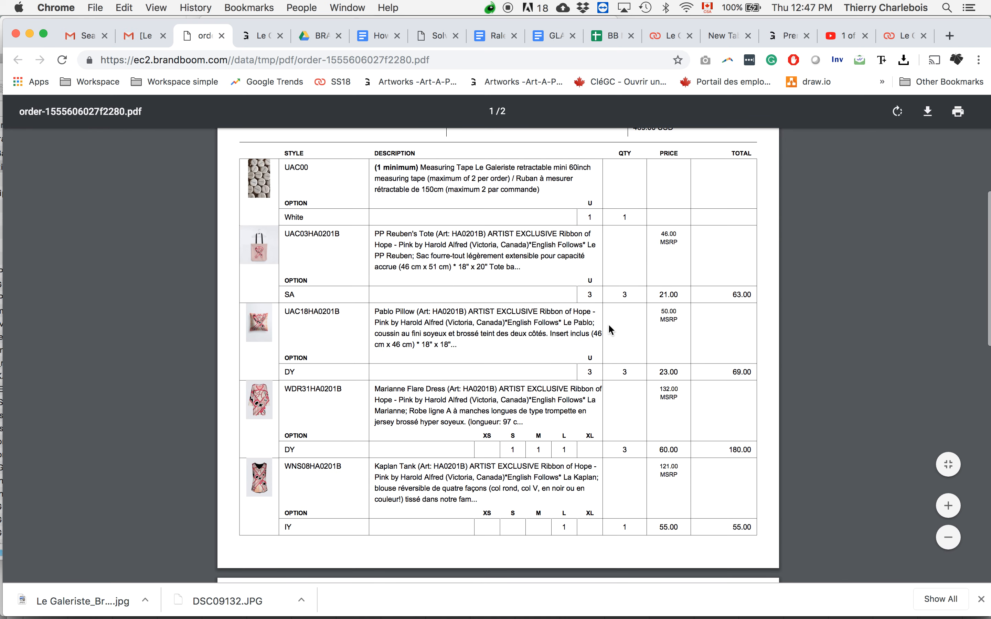
pyautogui.scroll(-3, 608, 327)
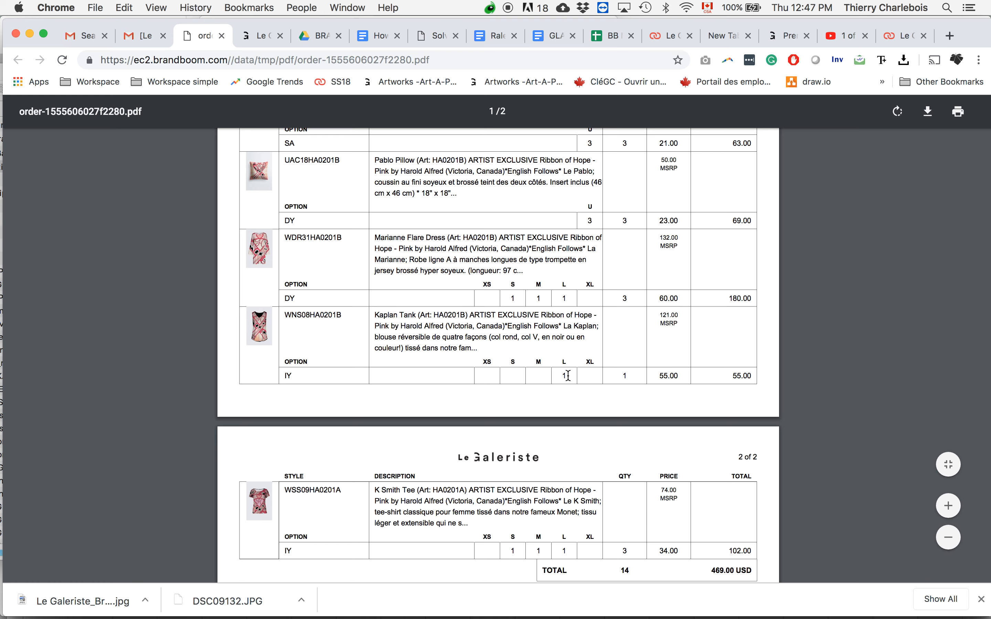
pyautogui.scroll(-4, 568, 376)
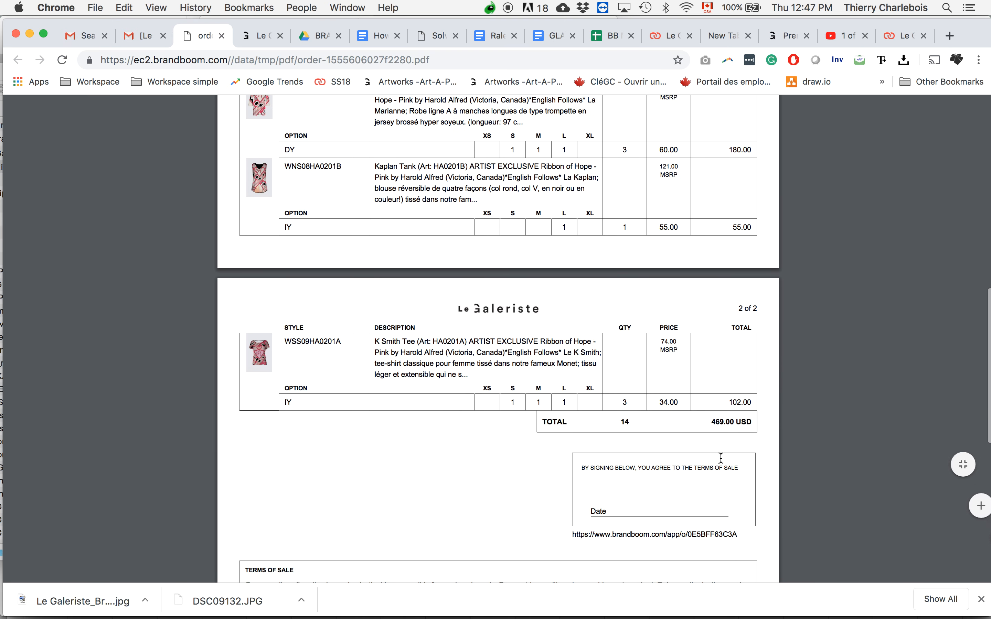
pyautogui.moveTo(709, 421); pyautogui.dragTo(754, 421)
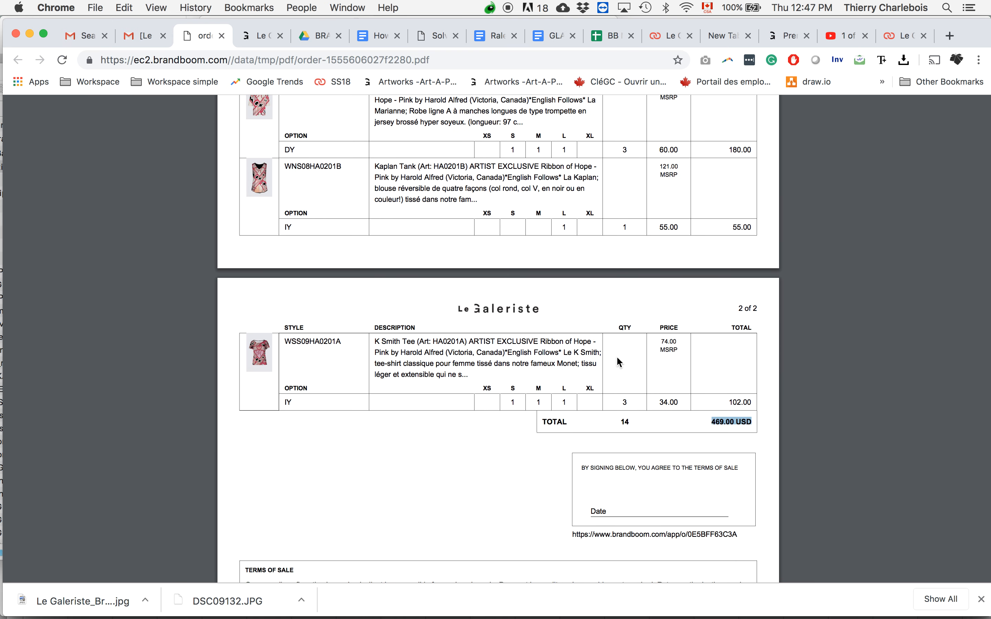
pyautogui.scroll(15, 614, 327)
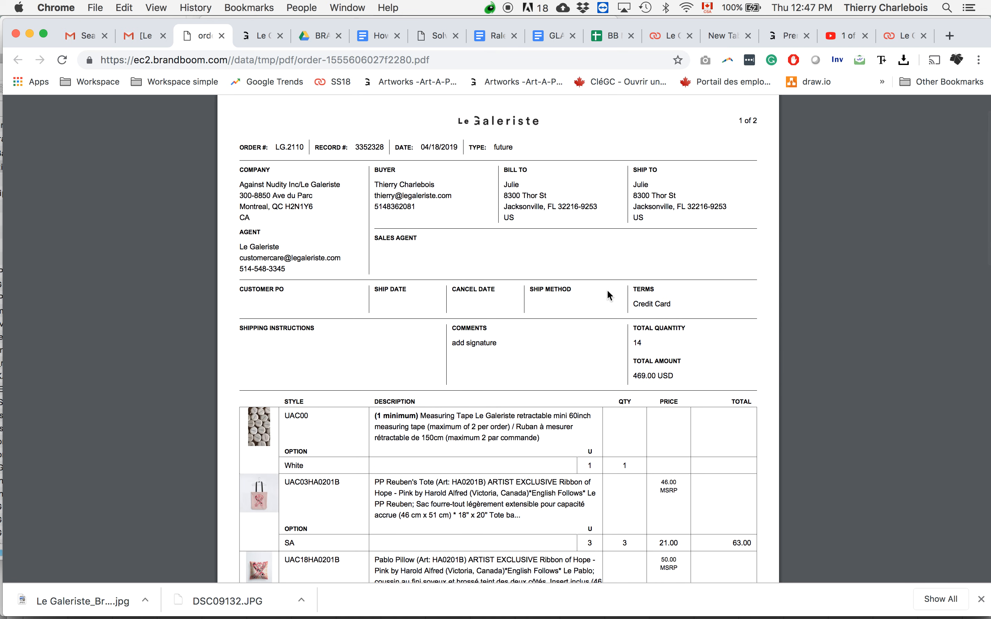
pyautogui.tripleClick(378, 289)
pyautogui.click(222, 36)
# - Switch to the open Le Galeriste website page and go to legaleriste.com/best-practices
pyautogui.click(729, 36)
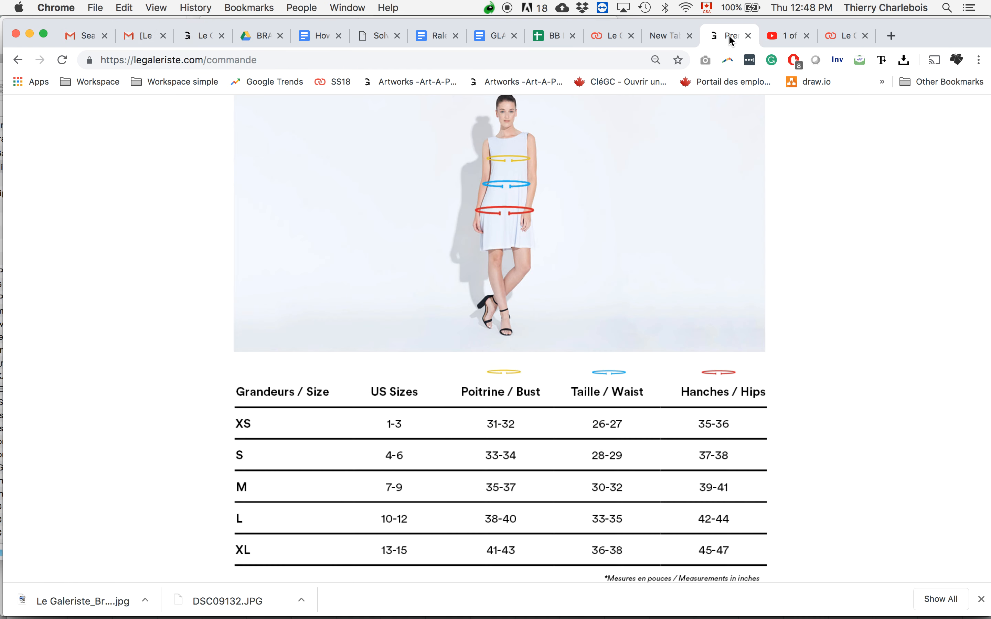
pyautogui.moveTo(206, 59); pyautogui.dragTo(295, 61)
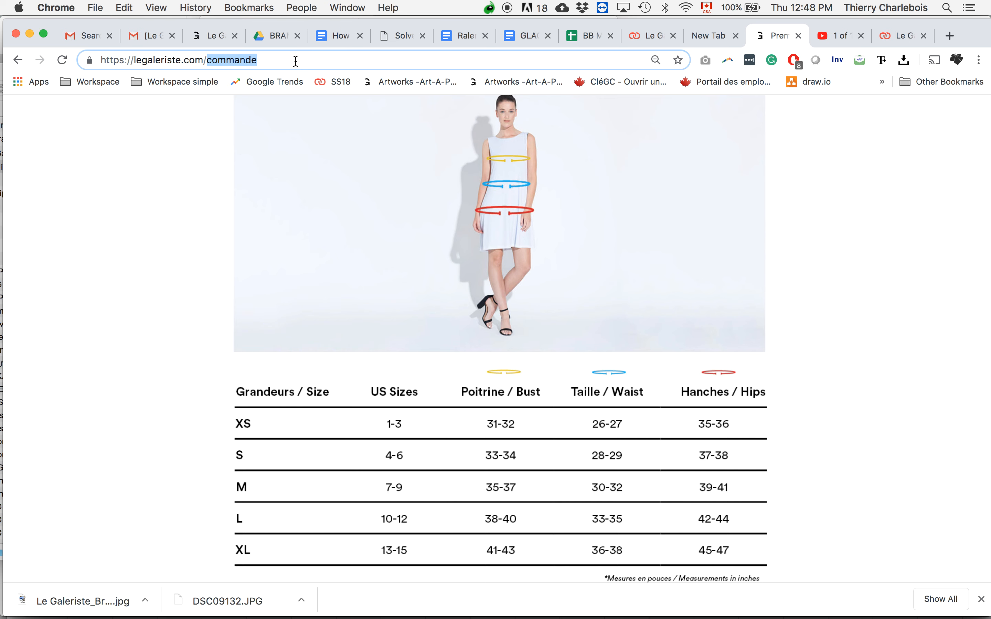
pyautogui.write('best-prat')
pyautogui.press('BackSpace')
pyautogui.write('ctices')
pyautogui.press('Return')
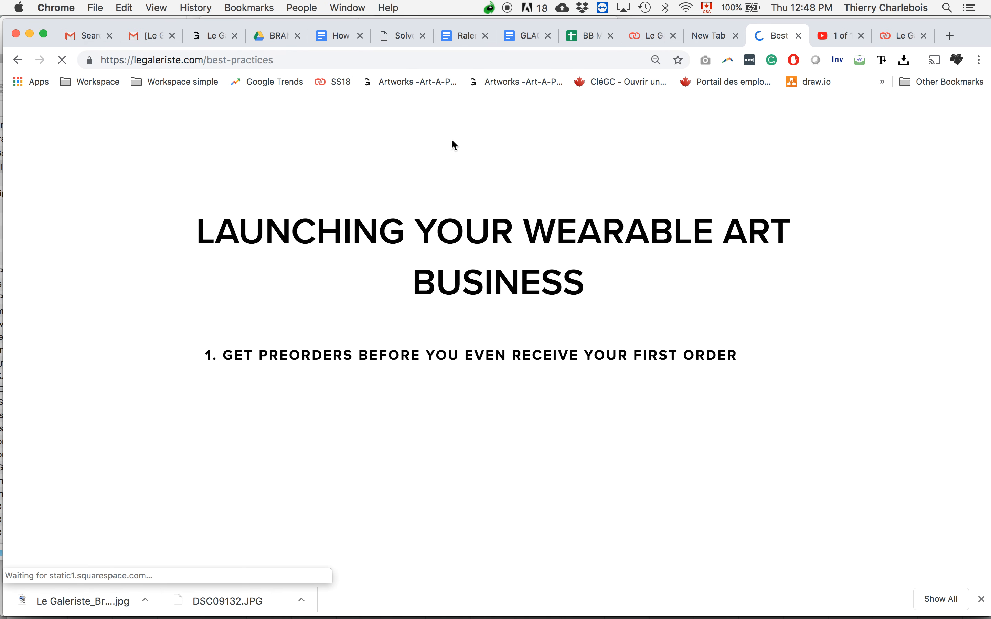
# - Look through the best-practices page on launching a wearable art business, down to the artwork submission form
pyautogui.scroll(-1, 517, 254)
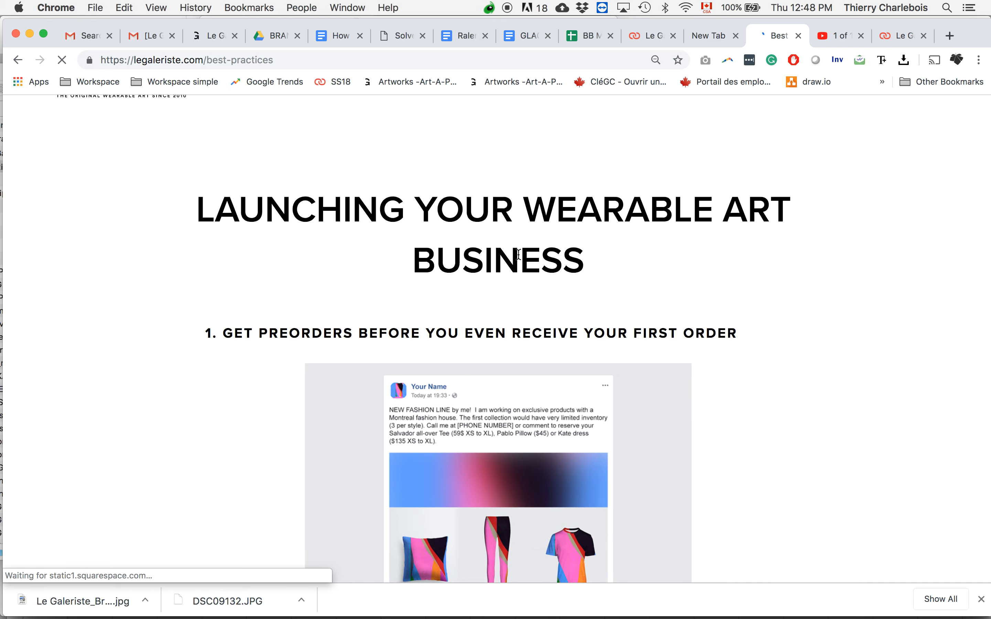
pyautogui.scroll(-20, 517, 254)
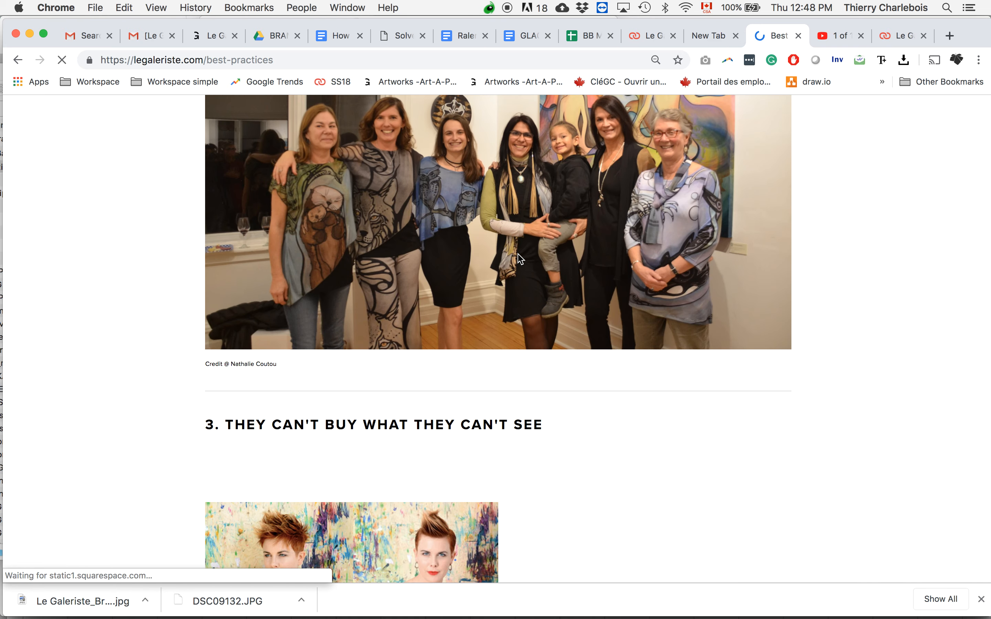
pyautogui.scroll(-10, 518, 254)
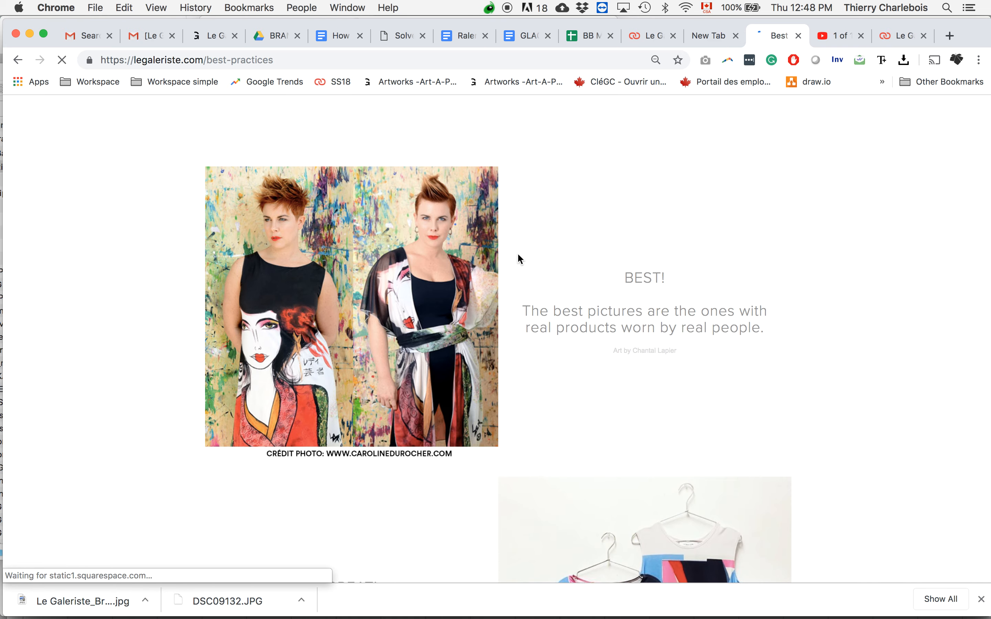
pyautogui.scroll(-20, 518, 255)
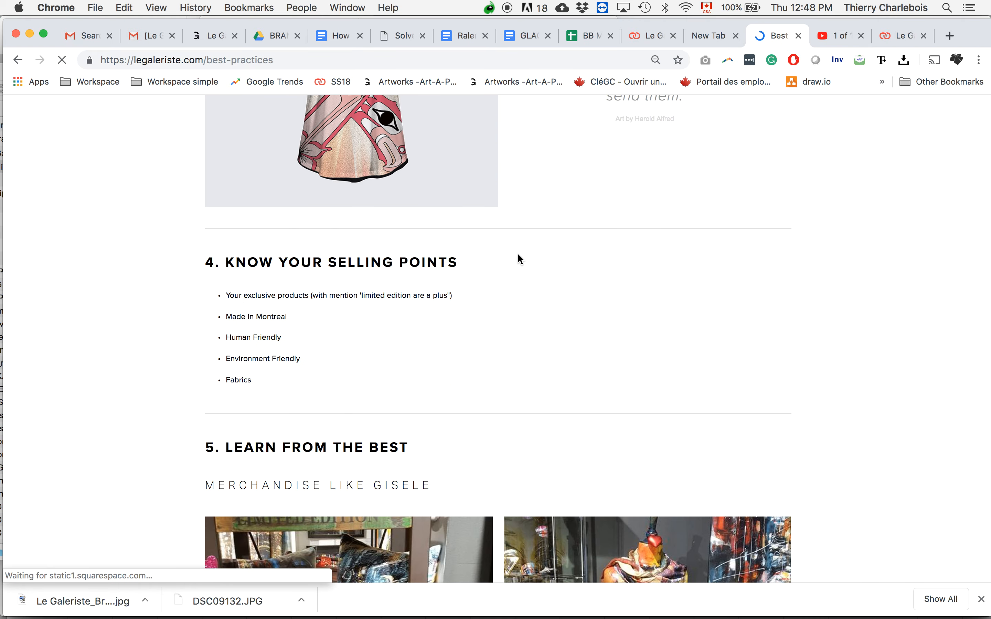
pyautogui.scroll(-2, 518, 259)
pyautogui.scroll(-20, 518, 256)
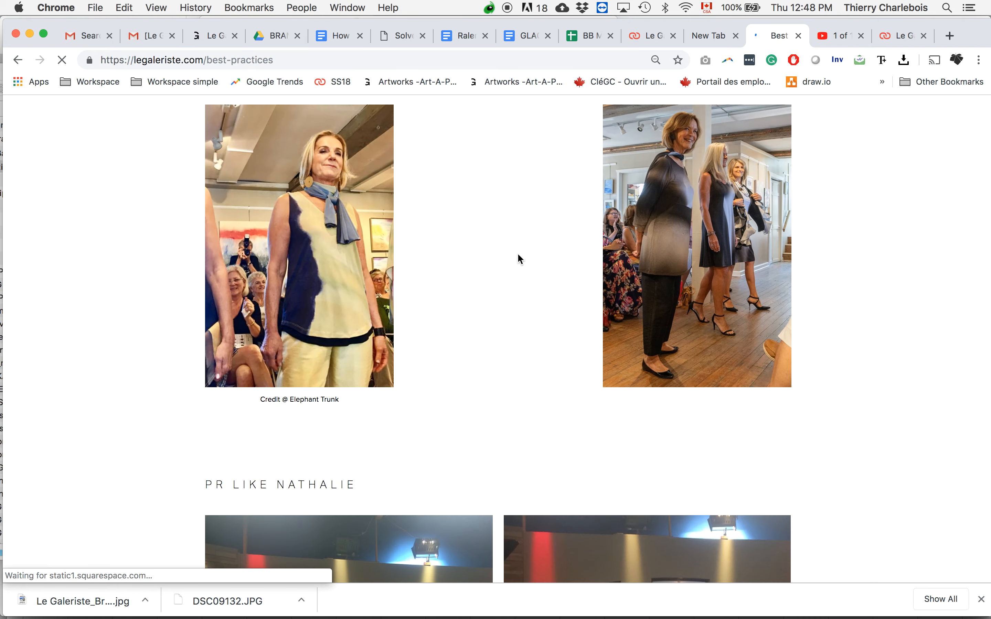
pyautogui.scroll(-4, 518, 256)
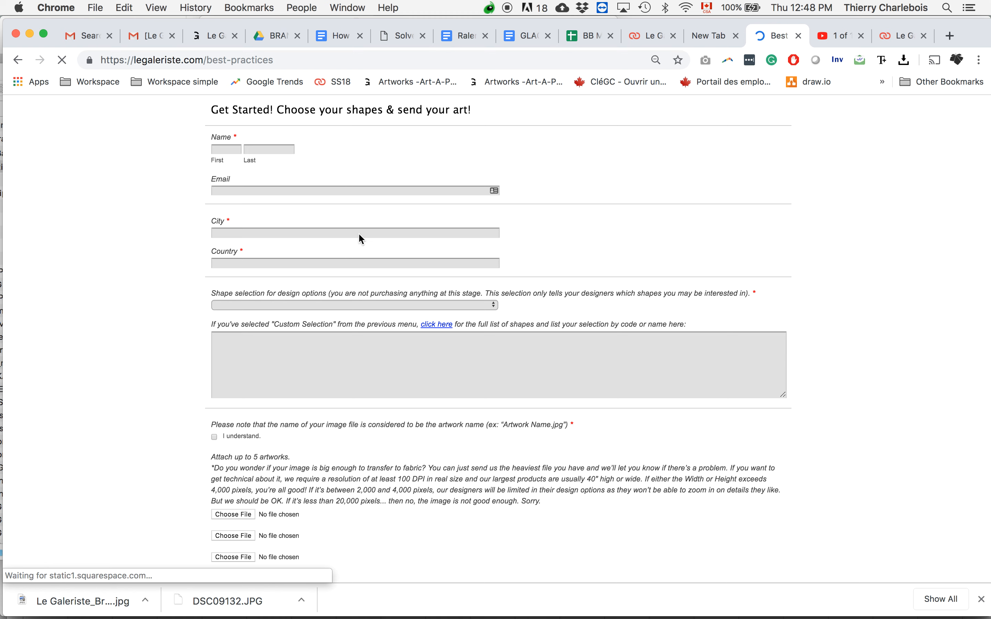